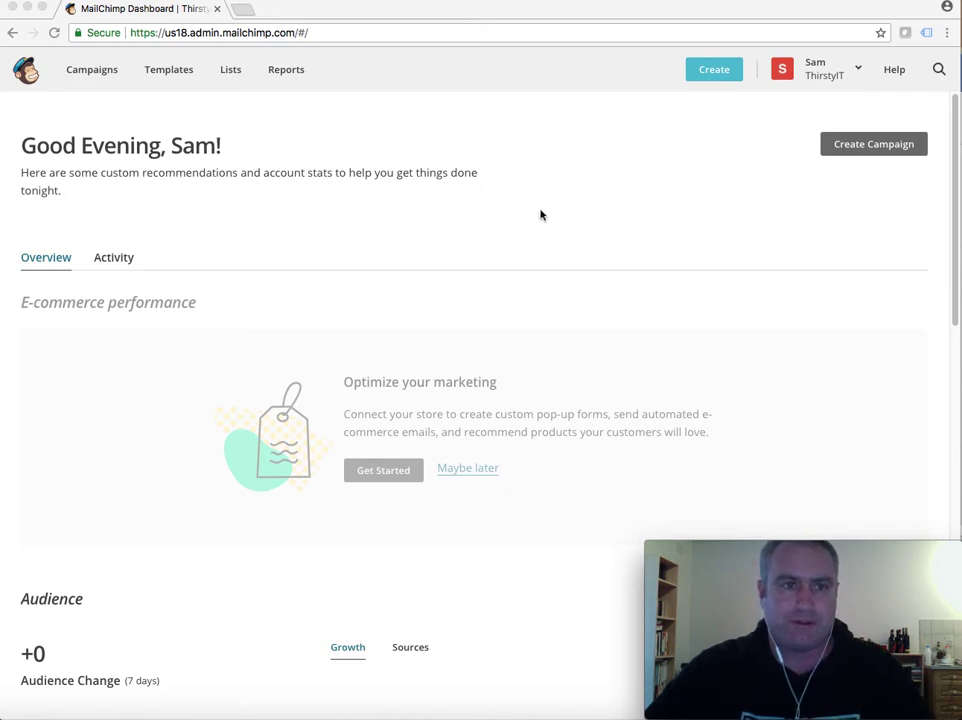
Create a signup landing page campaign named Test1 for the ThirstyIT list and open its design.
{"action": "left_click", "coordinate": [851, 148]}
{"action": "left_click", "coordinate": [852, 149]}
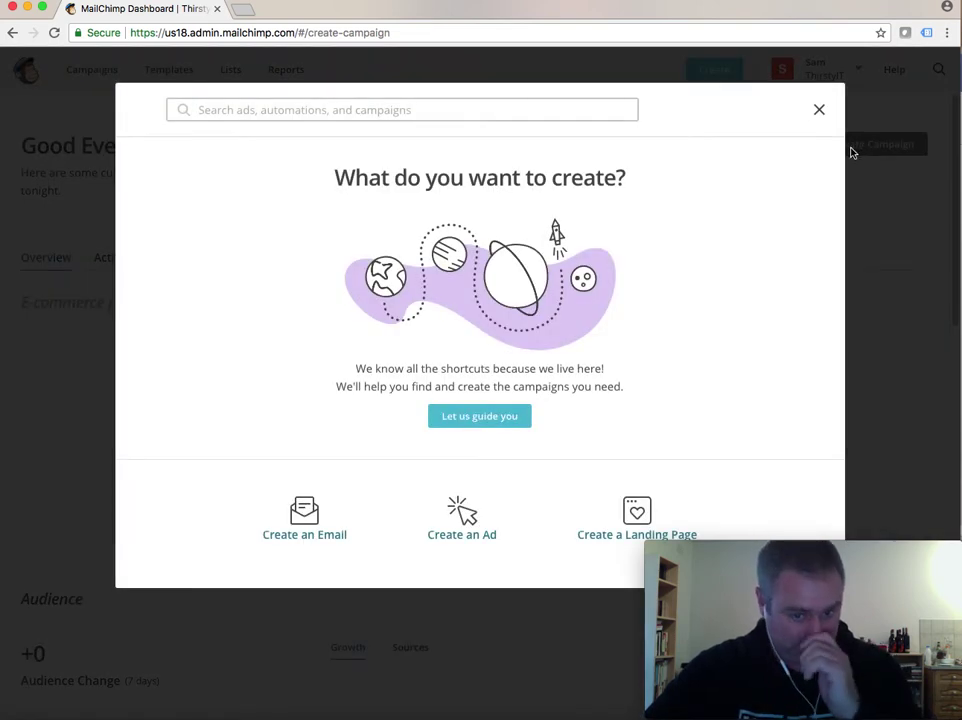
{"action": "left_click_drag", "start_coordinate": [689, 109], "coordinate": [690, 88]}
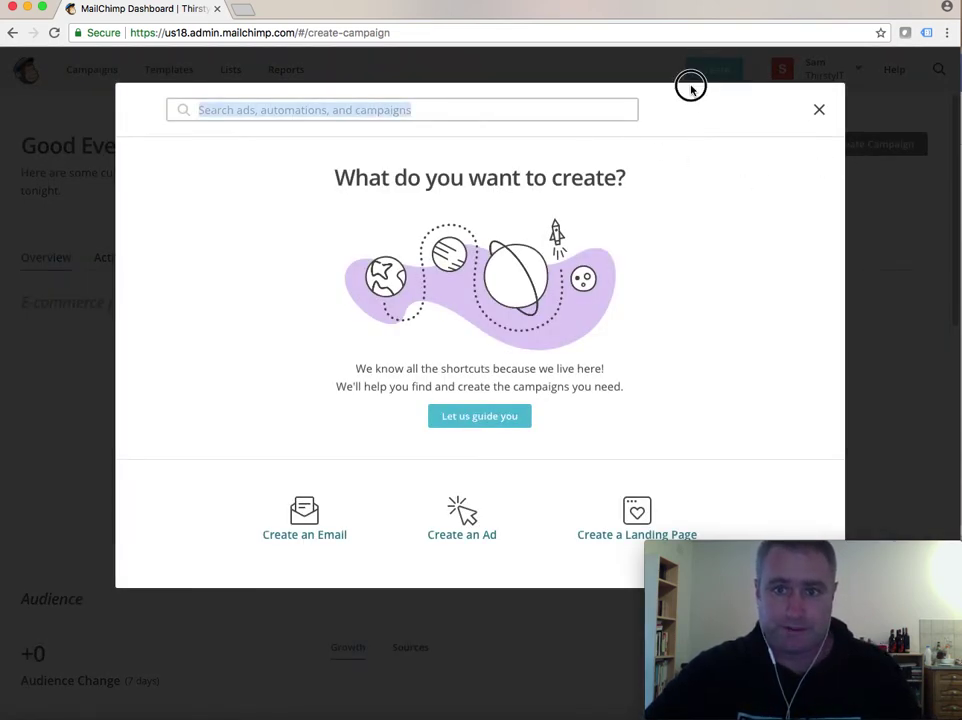
{"action": "left_click", "coordinate": [637, 514]}
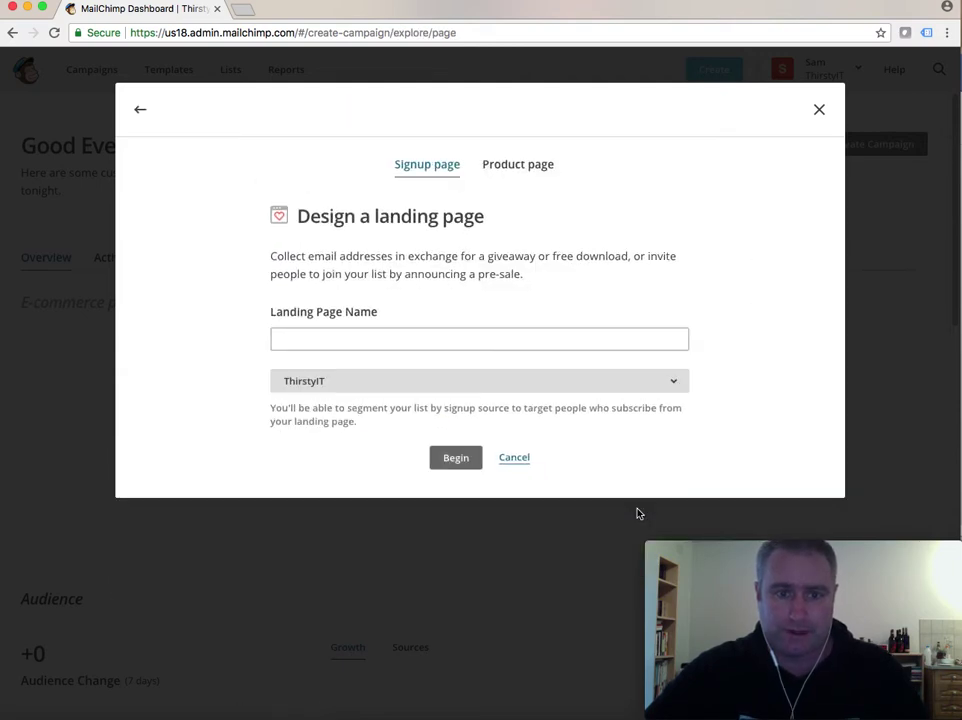
{"action": "left_click", "coordinate": [302, 339]}
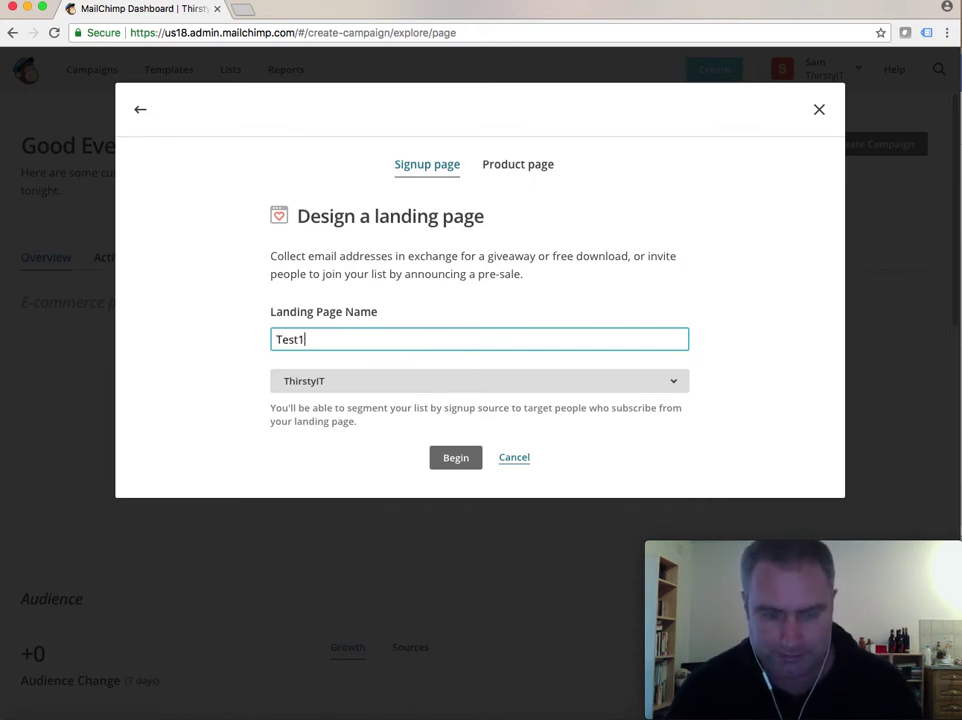
{"action": "left_click", "coordinate": [455, 459]}
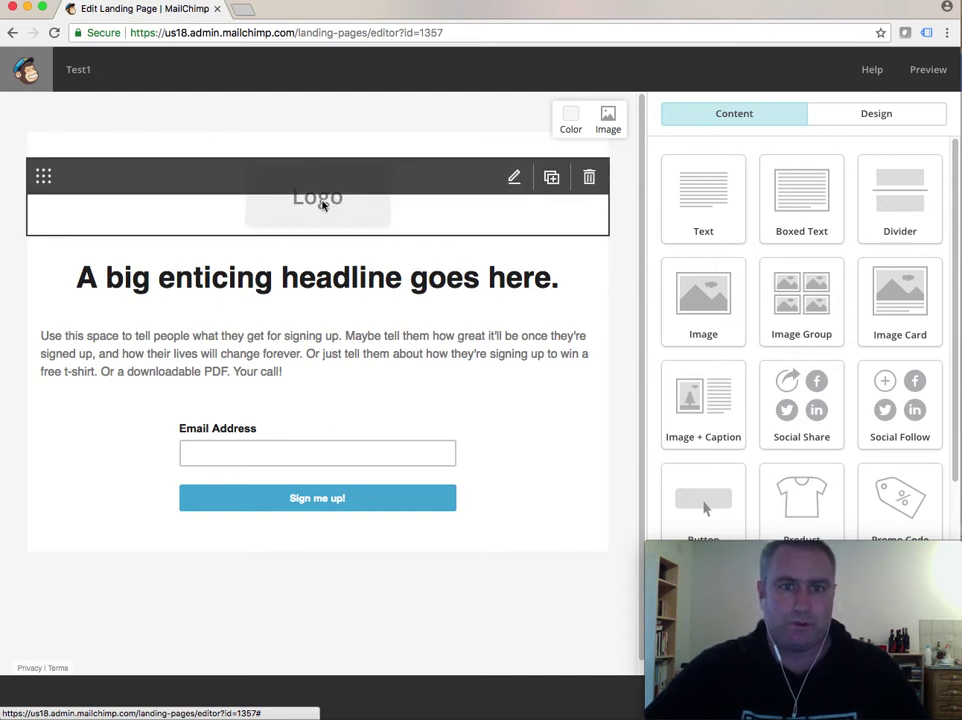
Replace the logo placeholder with newschoolwebsites.png from the New School Websites folder.
{"action": "left_click", "coordinate": [515, 179]}
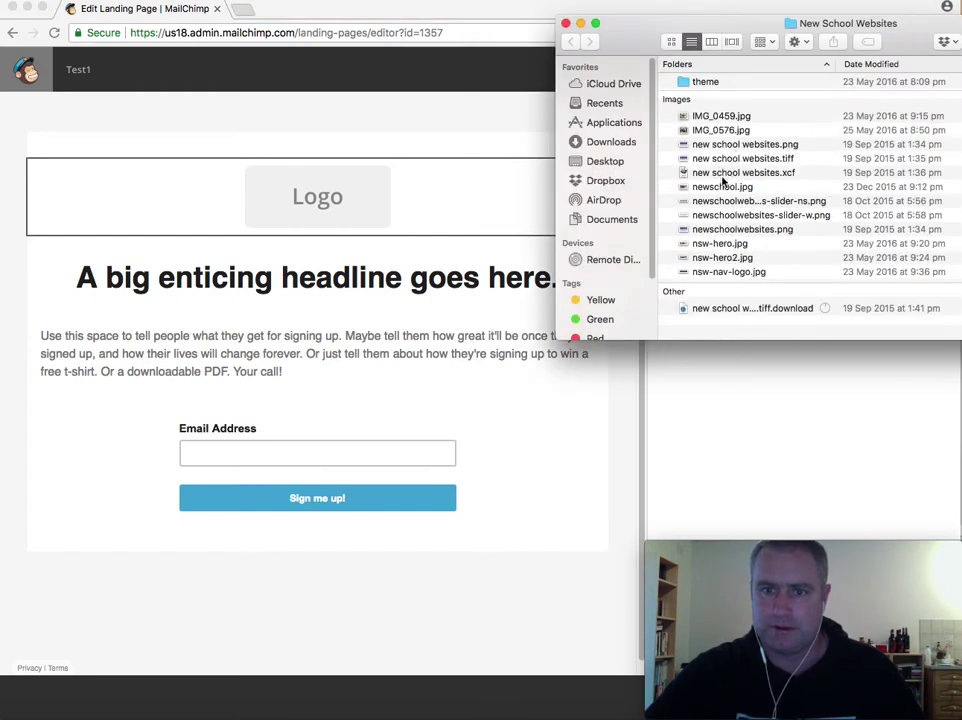
{"action": "left_click_drag", "start_coordinate": [733, 229], "coordinate": [330, 192]}
{"action": "left_click", "coordinate": [565, 22]}
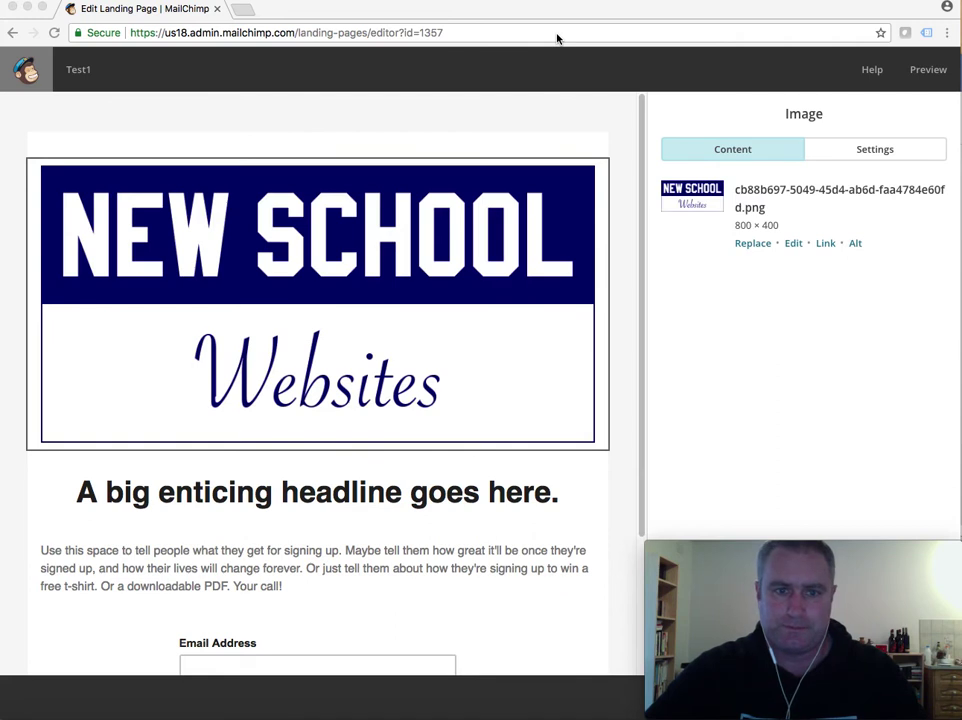
Resize the logo image to a width of 200 with locked proportions and save the edited image.
{"action": "left_click", "coordinate": [793, 250]}
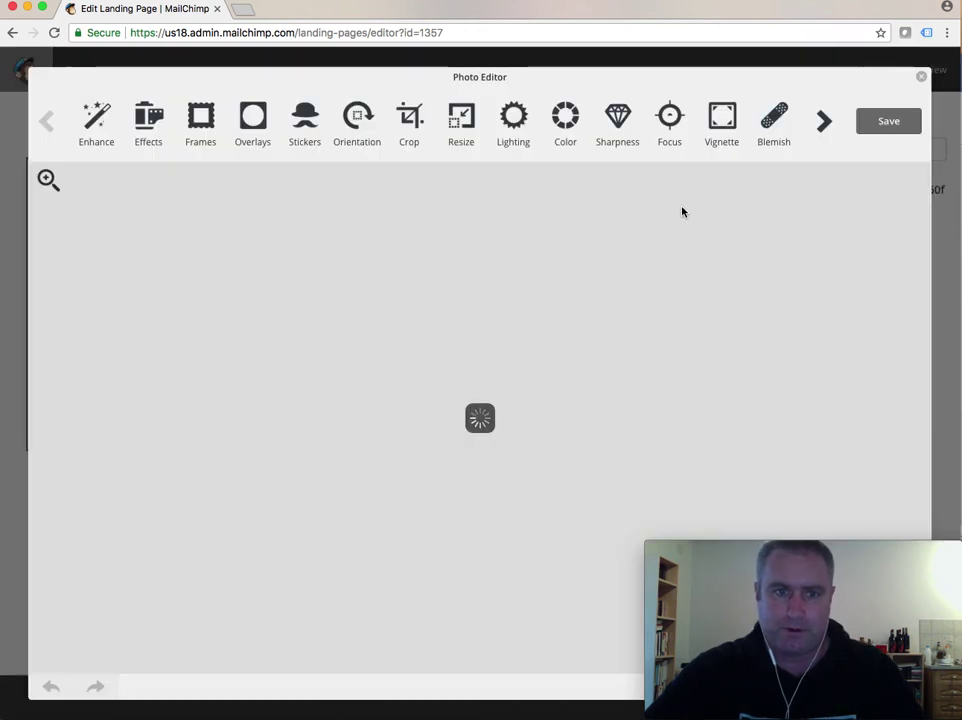
{"action": "left_click", "coordinate": [462, 125]}
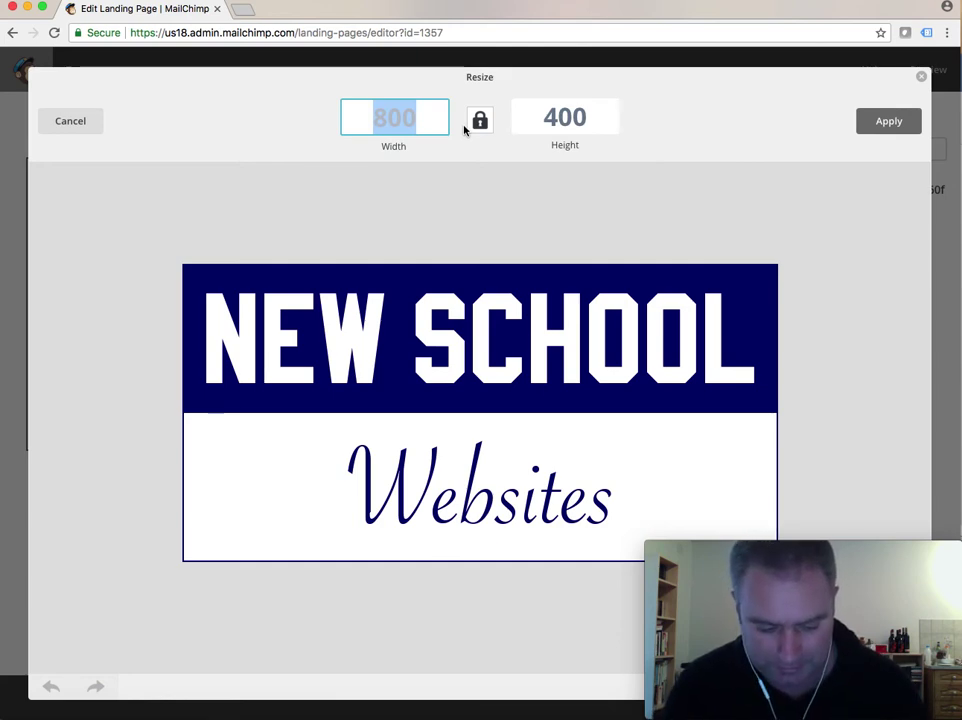
{"action": "type", "text": "200"}
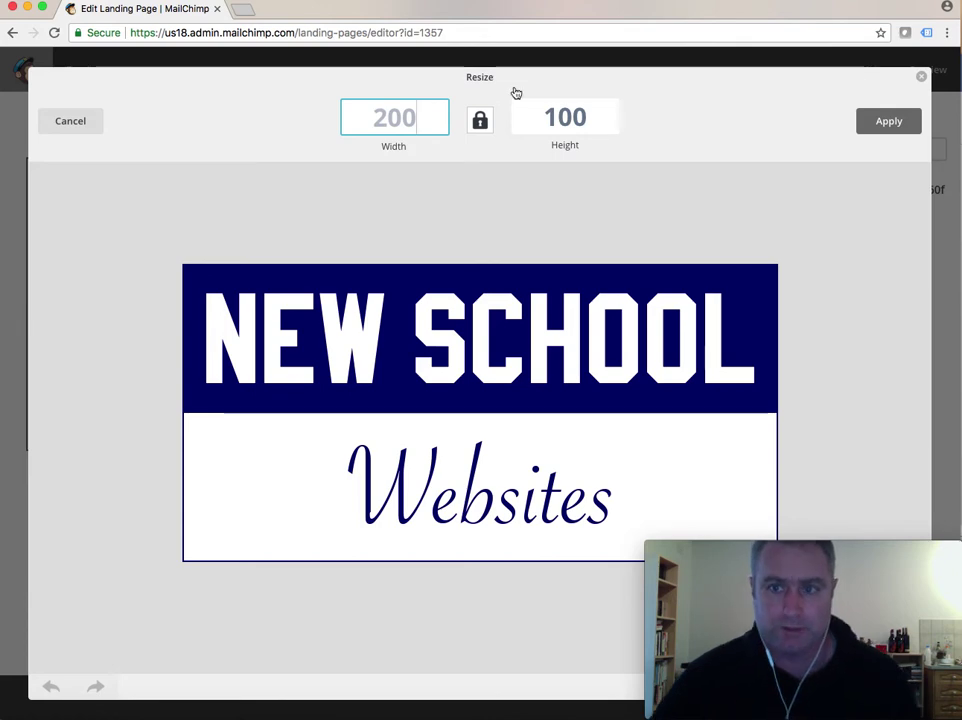
{"action": "left_click", "coordinate": [861, 125]}
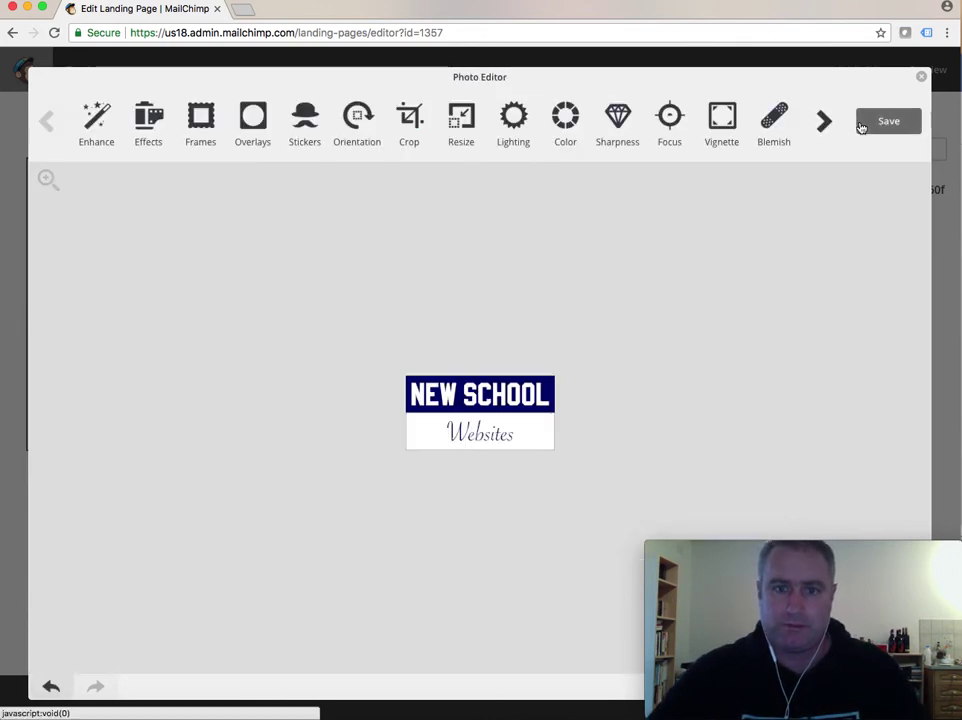
{"action": "left_click", "coordinate": [861, 127]}
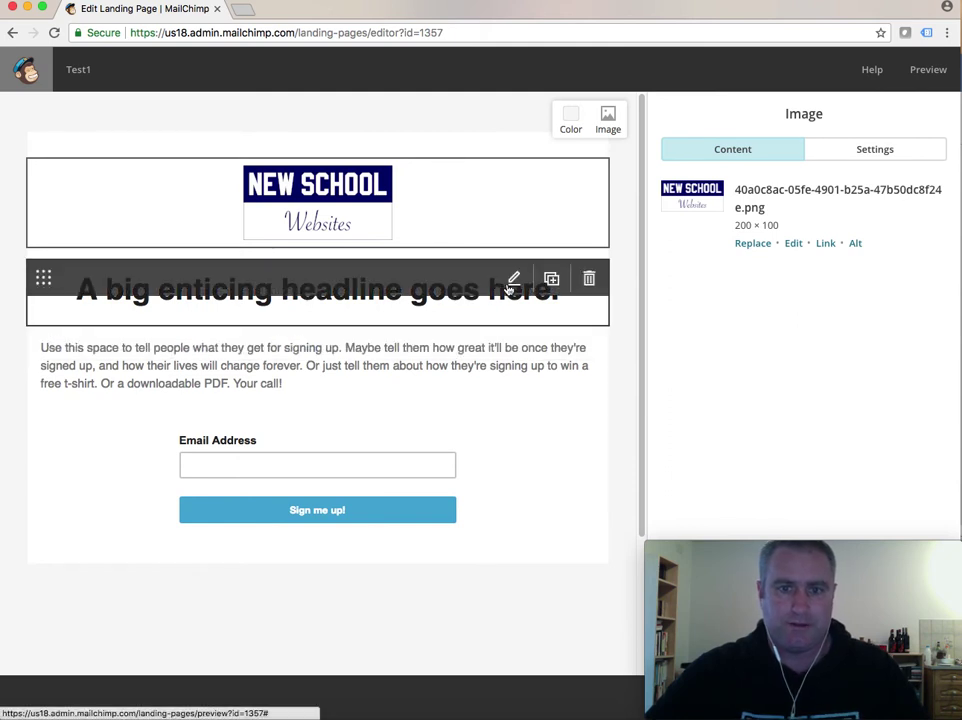
Replace the headline placeholder text with "Download my PDF here!".
{"action": "left_click", "coordinate": [505, 287]}
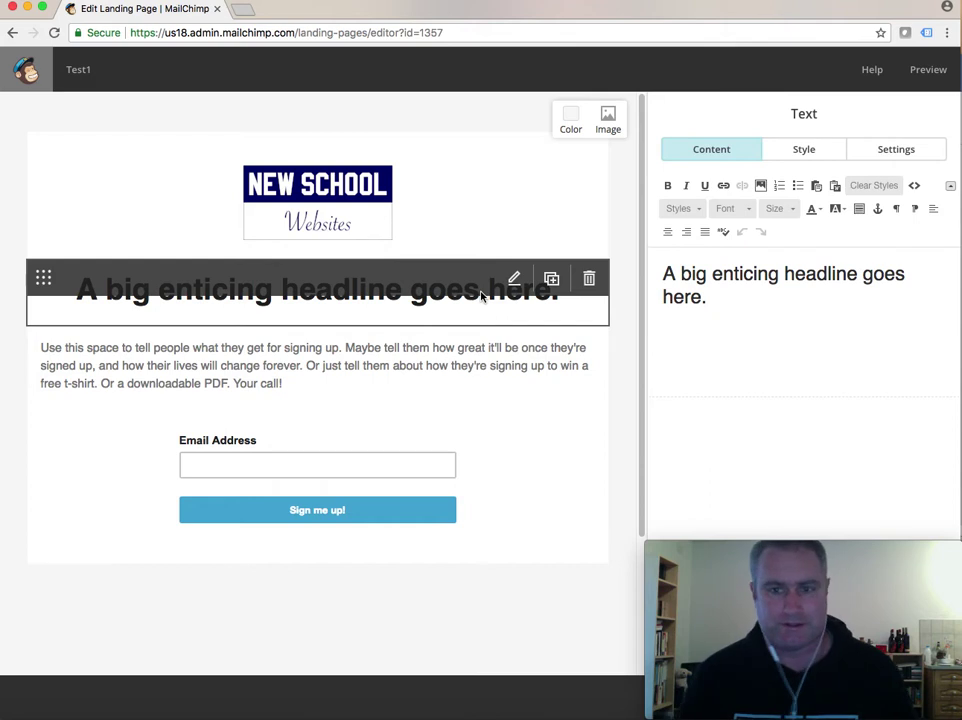
{"action": "left_click_drag", "start_coordinate": [712, 299], "coordinate": [655, 271]}
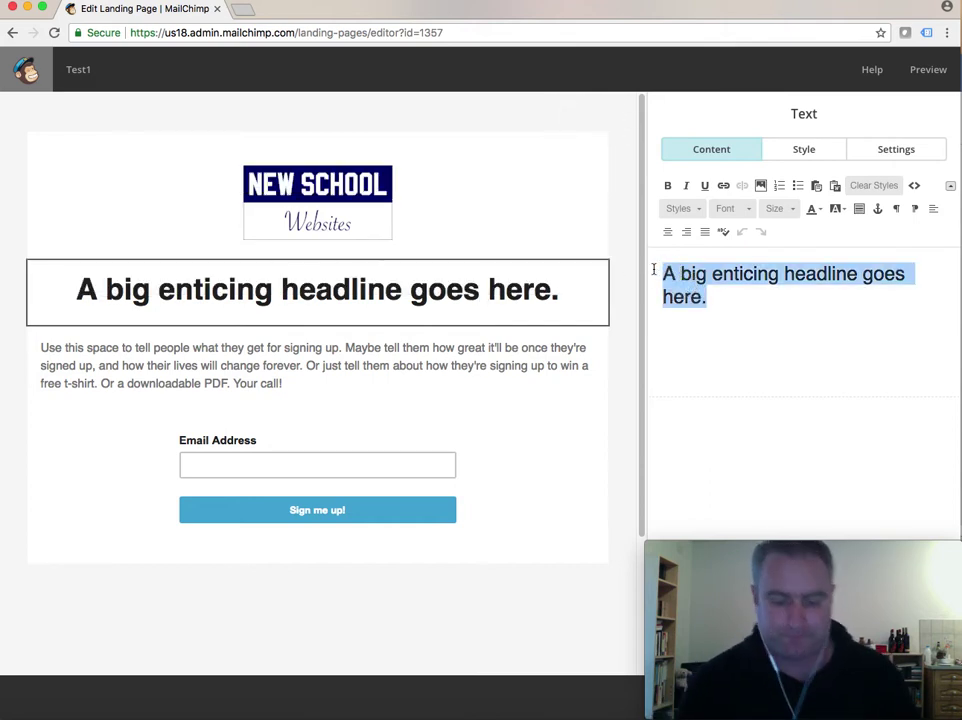
{"action": "type", "text": "Down"}
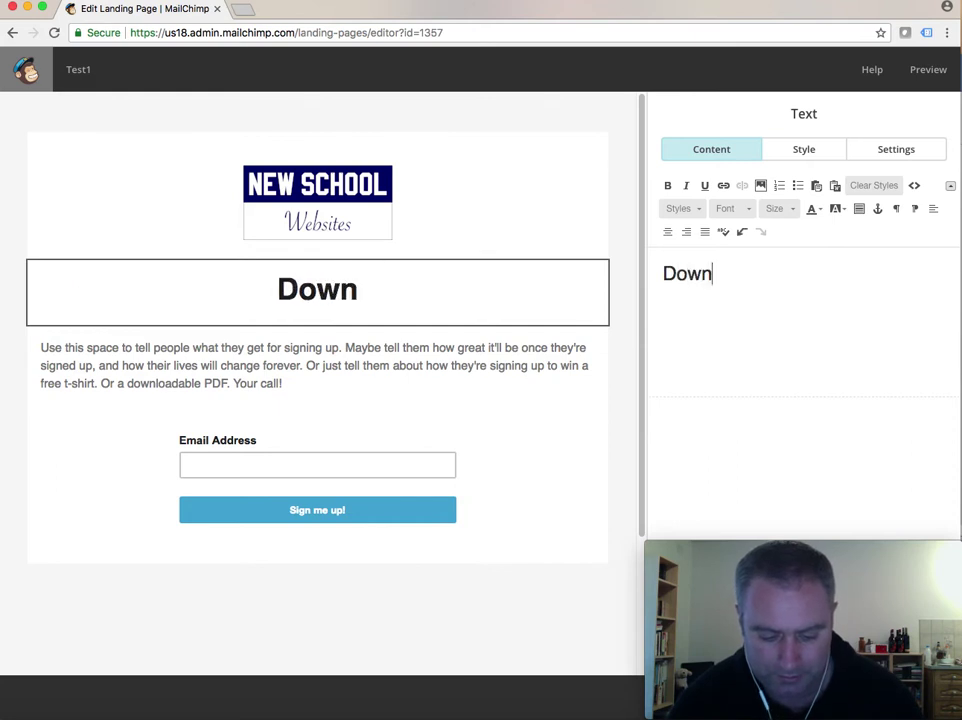
{"action": "type", "text": "load my "}
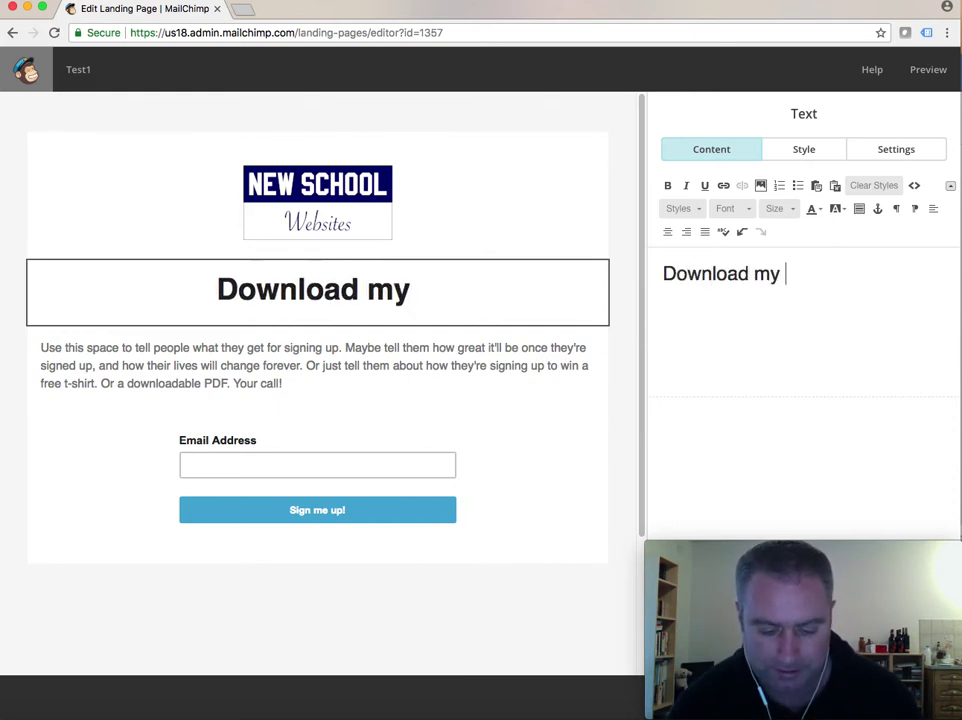
{"action": "type", "text": "PDF h"}
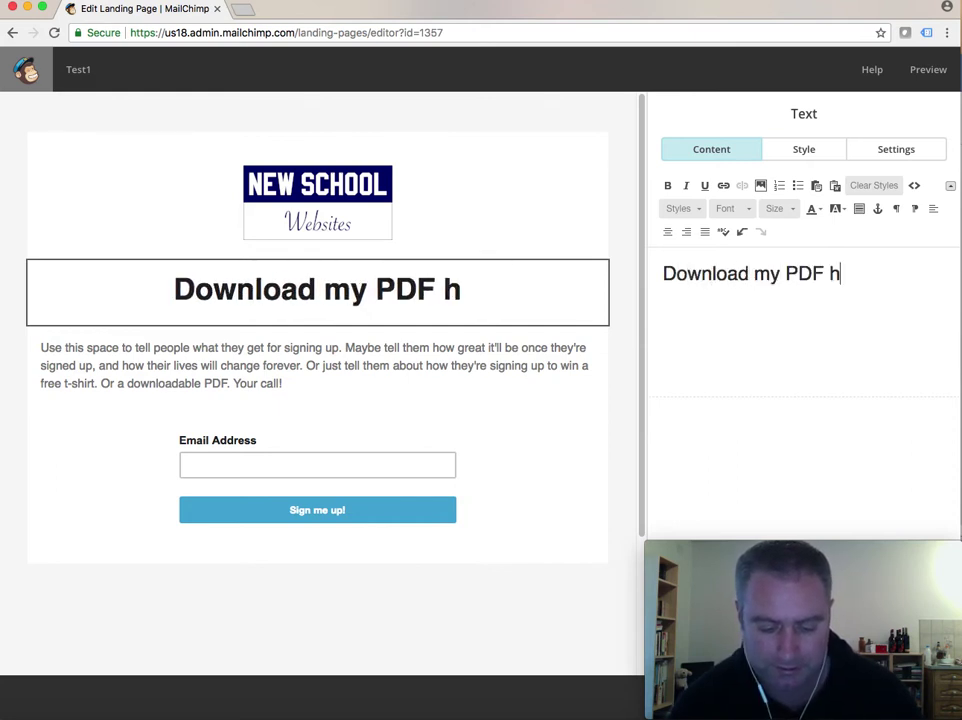
{"action": "type", "text": "ere!"}
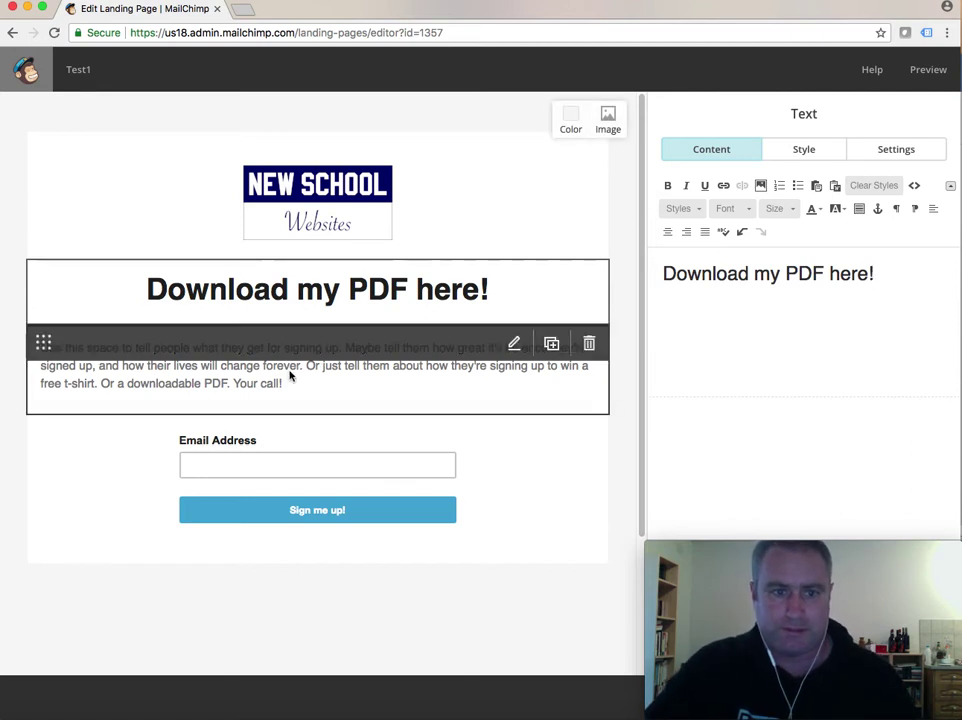
Replace the description paragraph below the headline with "Please download!".
{"action": "left_click", "coordinate": [513, 344]}
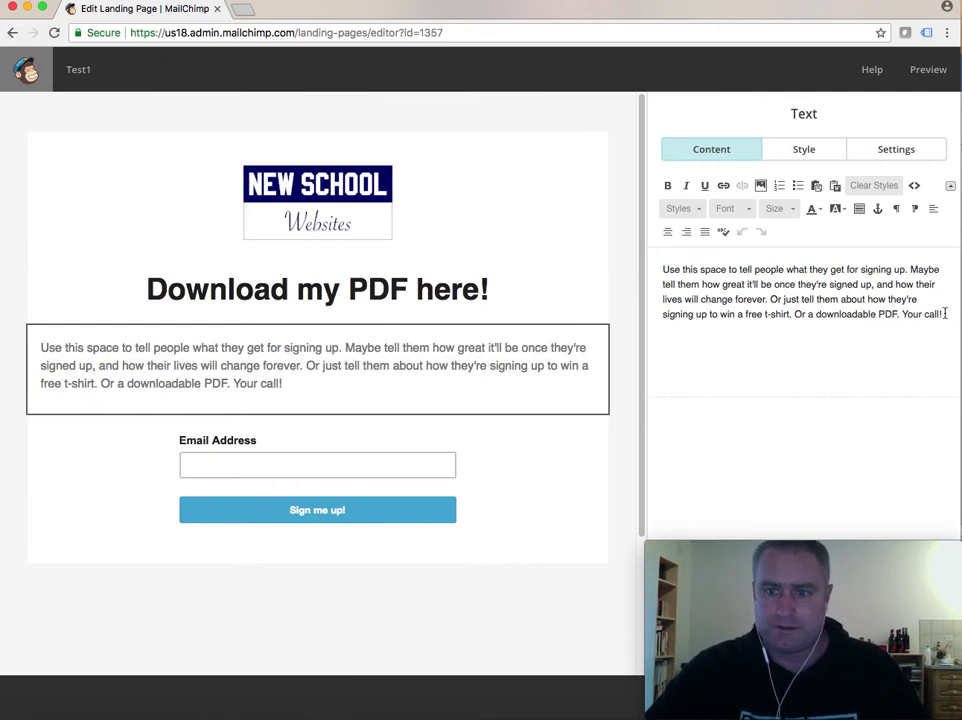
{"action": "left_click_drag", "start_coordinate": [947, 313], "coordinate": [691, 247]}
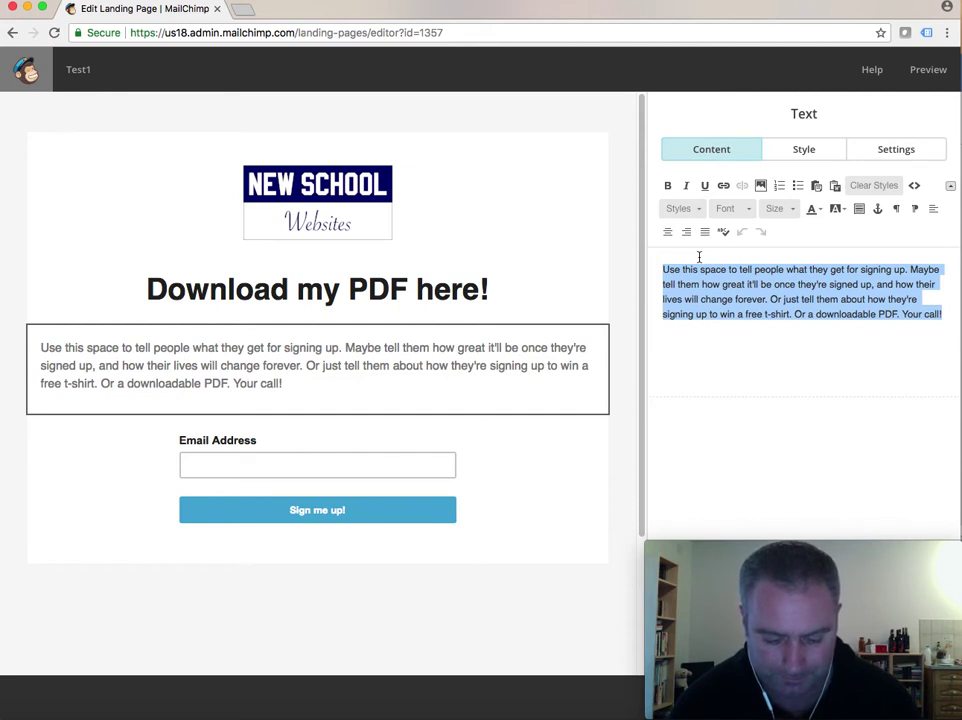
{"action": "type", "text": "Please download!"}
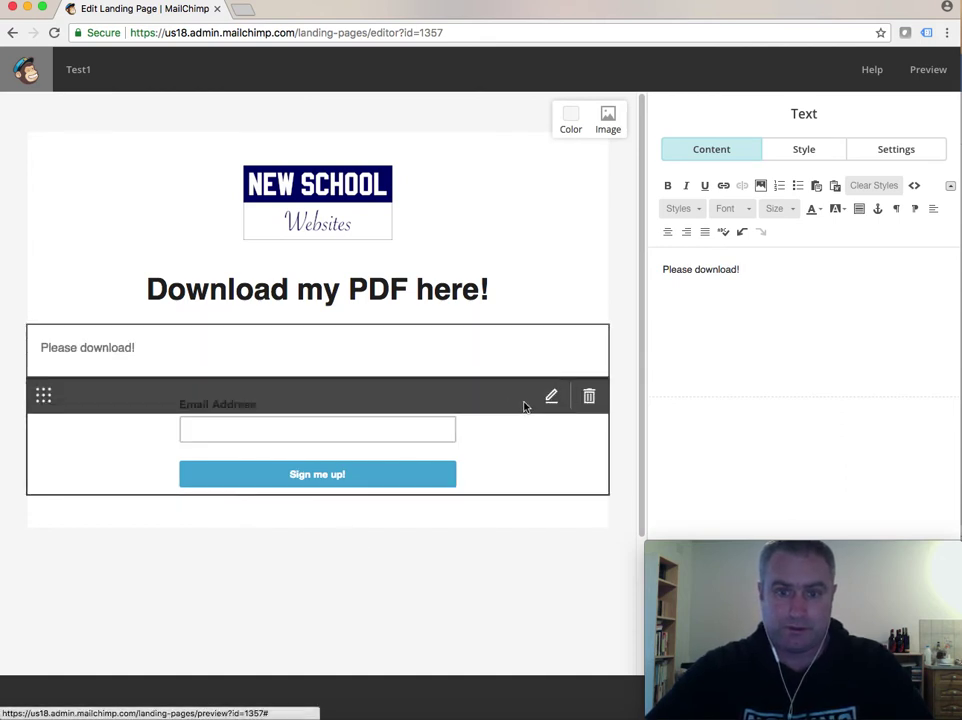
Add the First Name field to the signup form, then save the page design and continue to the checklist.
{"action": "left_click", "coordinate": [551, 398]}
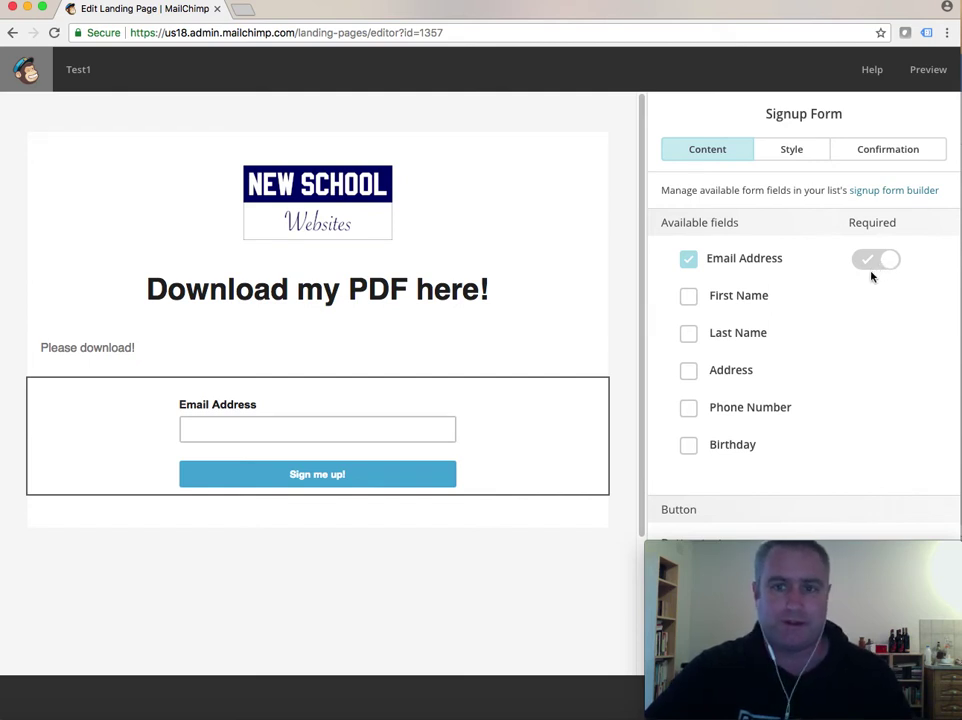
{"action": "left_click", "coordinate": [687, 293]}
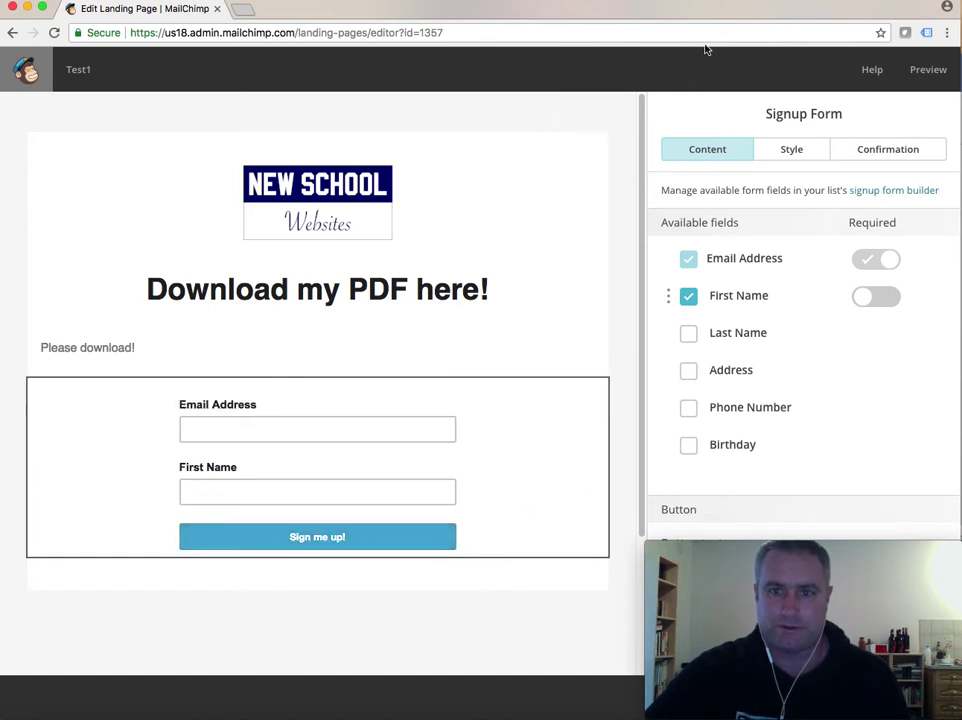
{"action": "left_click_drag", "start_coordinate": [787, 547], "coordinate": [590, 15]}
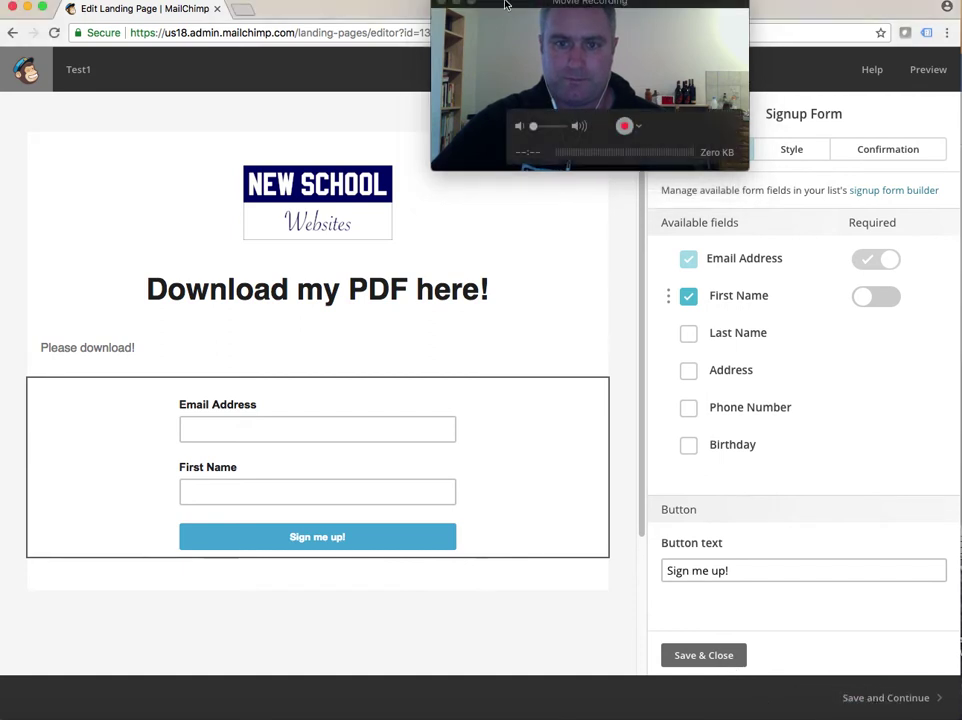
{"action": "left_click_drag", "start_coordinate": [517, 6], "coordinate": [724, 545]}
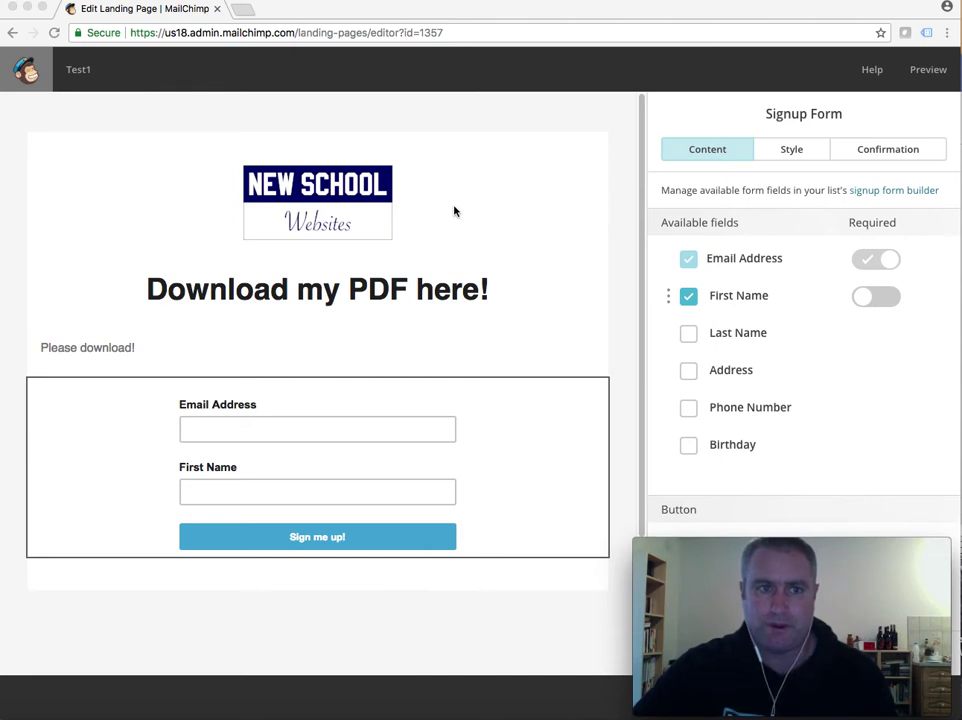
{"action": "mouse_move", "coordinate": [836, 546]}
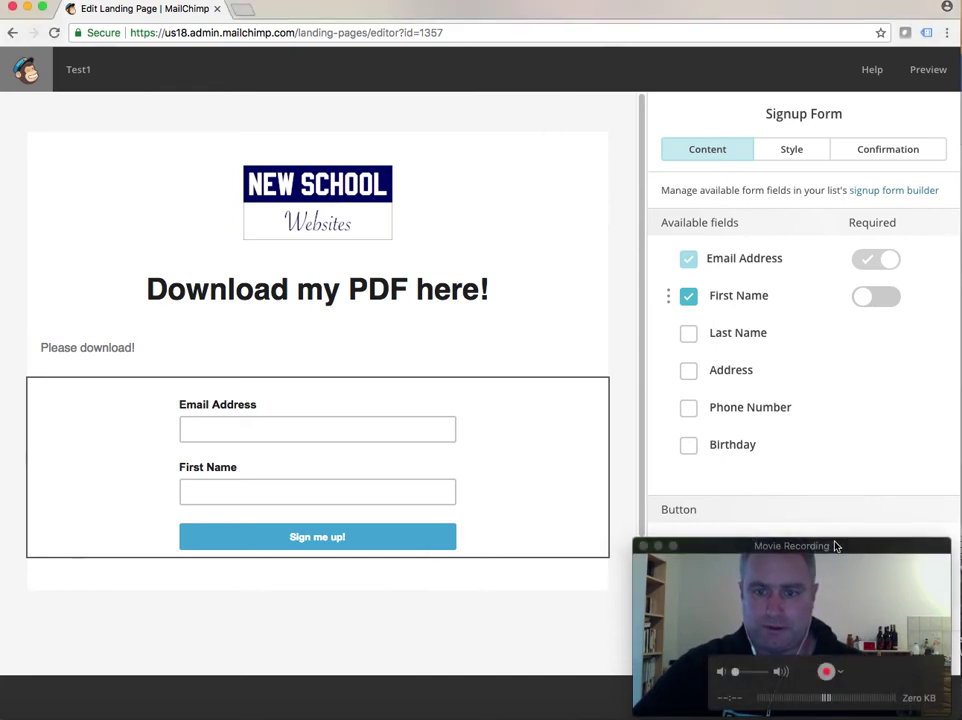
{"action": "left_click_drag", "start_coordinate": [813, 554], "coordinate": [961, 403]}
{"action": "left_click", "coordinate": [723, 659]}
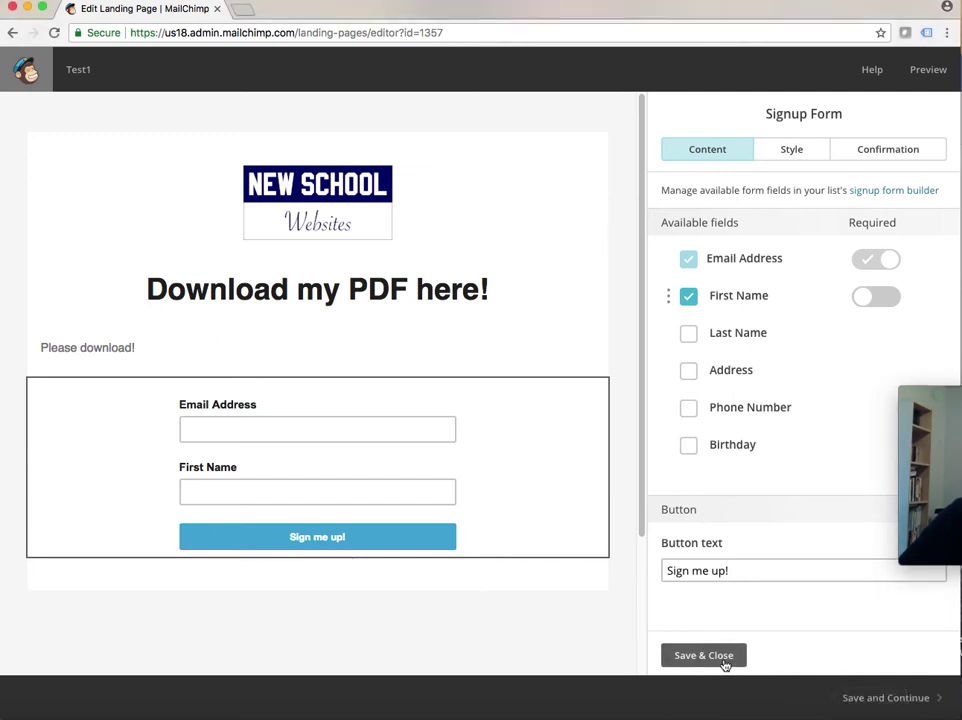
{"action": "left_click", "coordinate": [850, 699]}
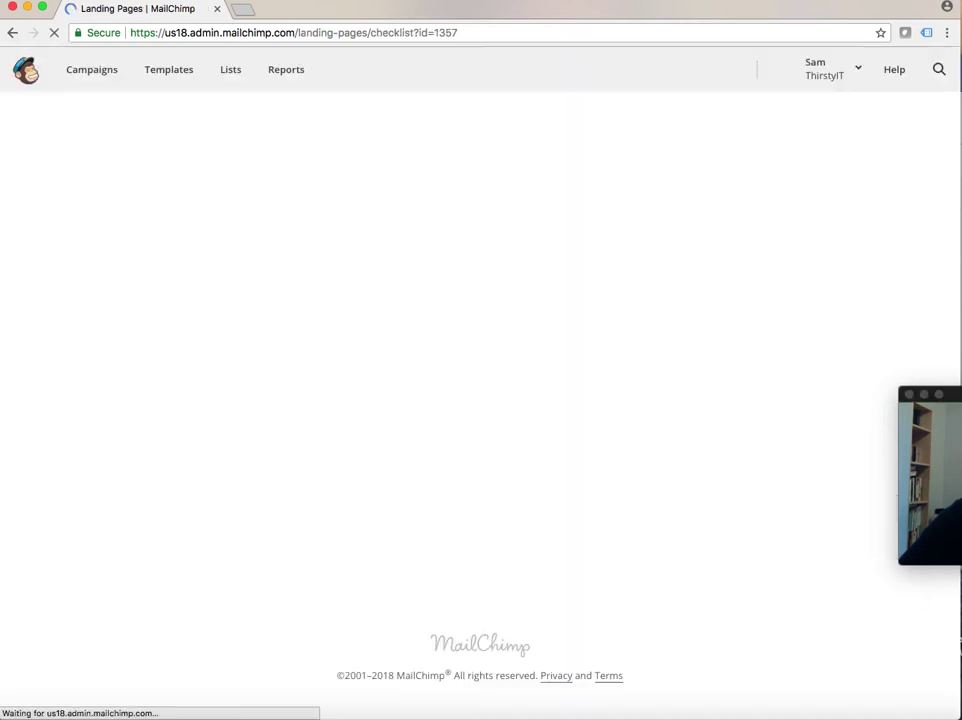
Set the landing page's title to "Test page" and save it.
{"action": "left_click_drag", "start_coordinate": [930, 394], "coordinate": [818, 557]}
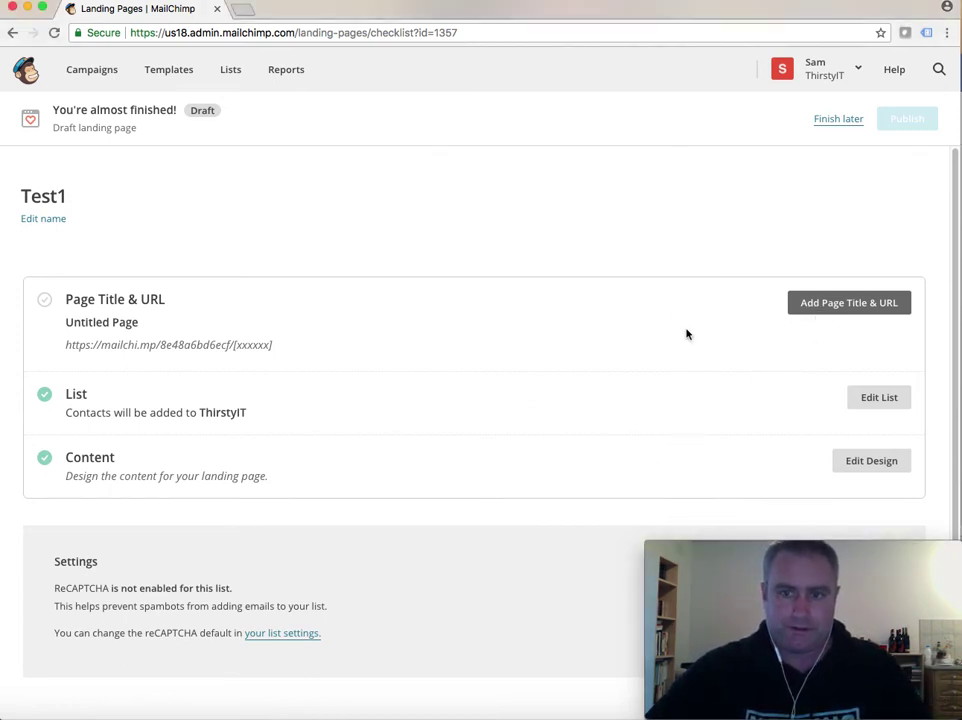
{"action": "left_click", "coordinate": [830, 303]}
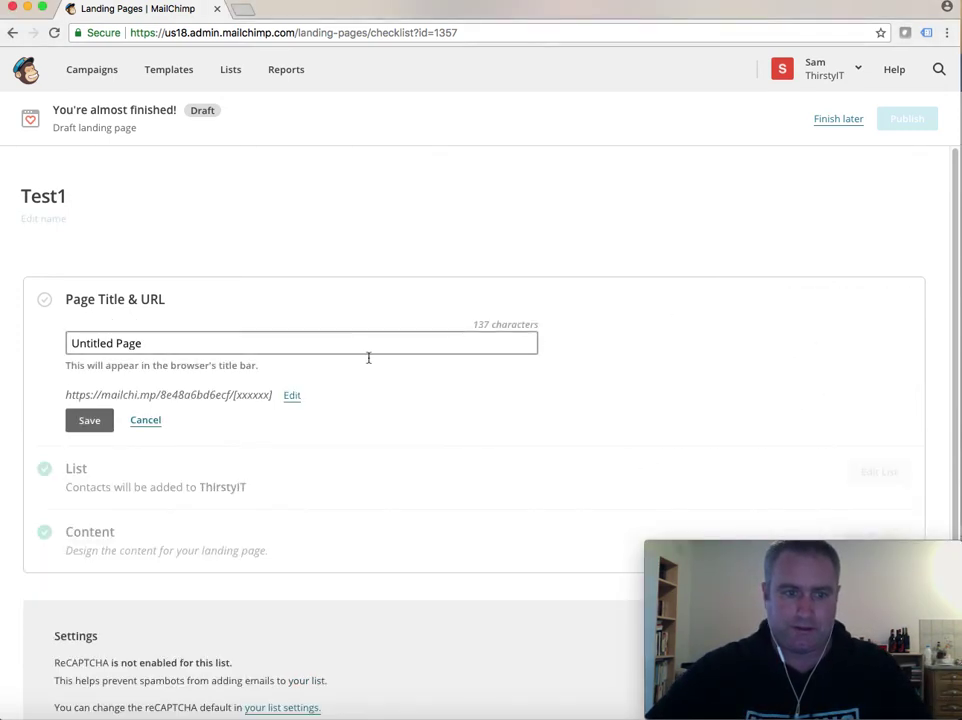
{"action": "triple_click", "coordinate": [184, 340]}
{"action": "type", "text": "T"}
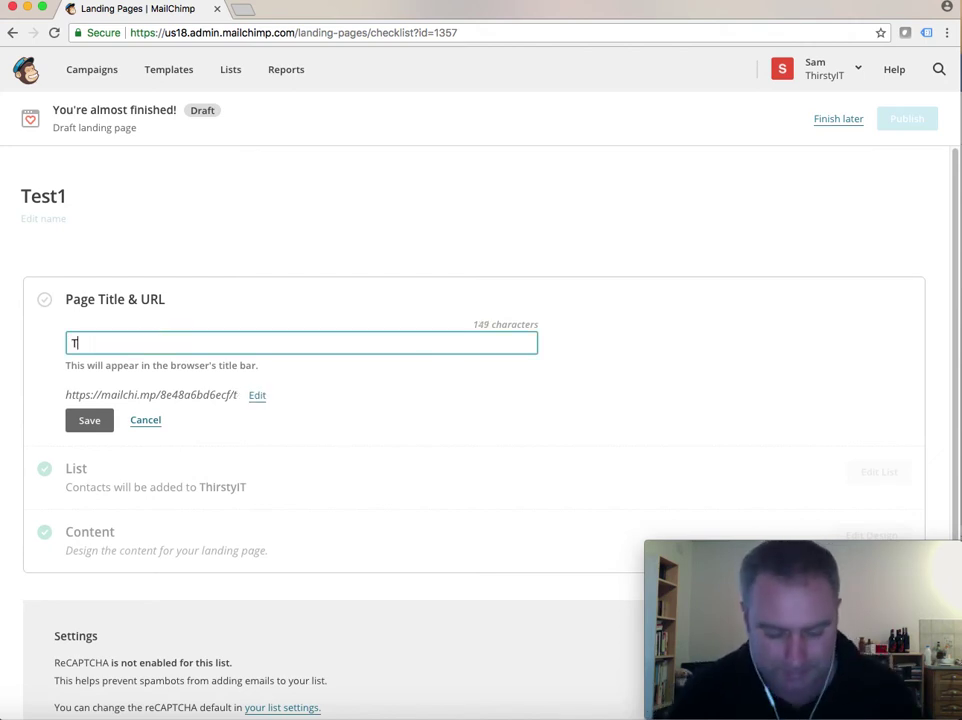
{"action": "type", "text": "est page"}
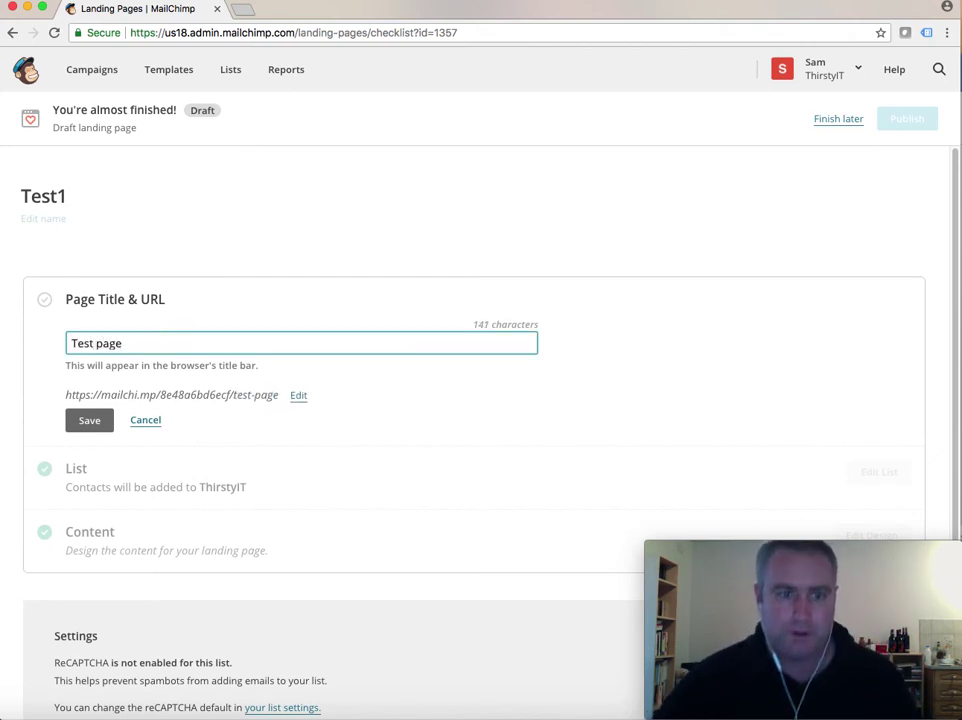
{"action": "left_click", "coordinate": [94, 421]}
Open the landing page URL for editing and save it with the ending test-page.
{"action": "left_click", "coordinate": [298, 395]}
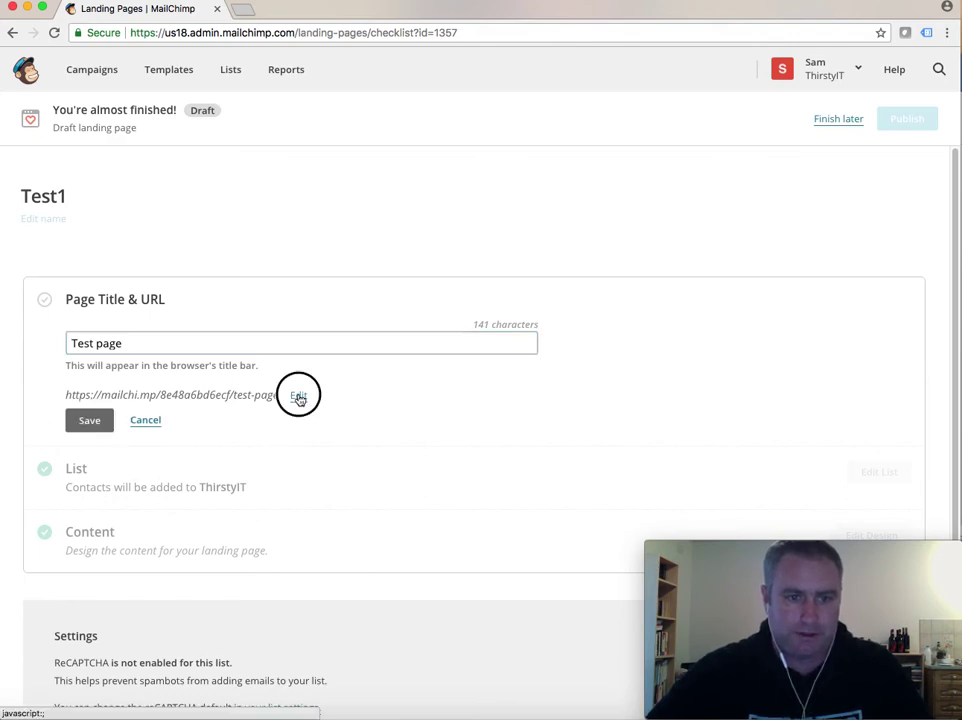
{"action": "left_click_drag", "start_coordinate": [554, 412], "coordinate": [434, 395]}
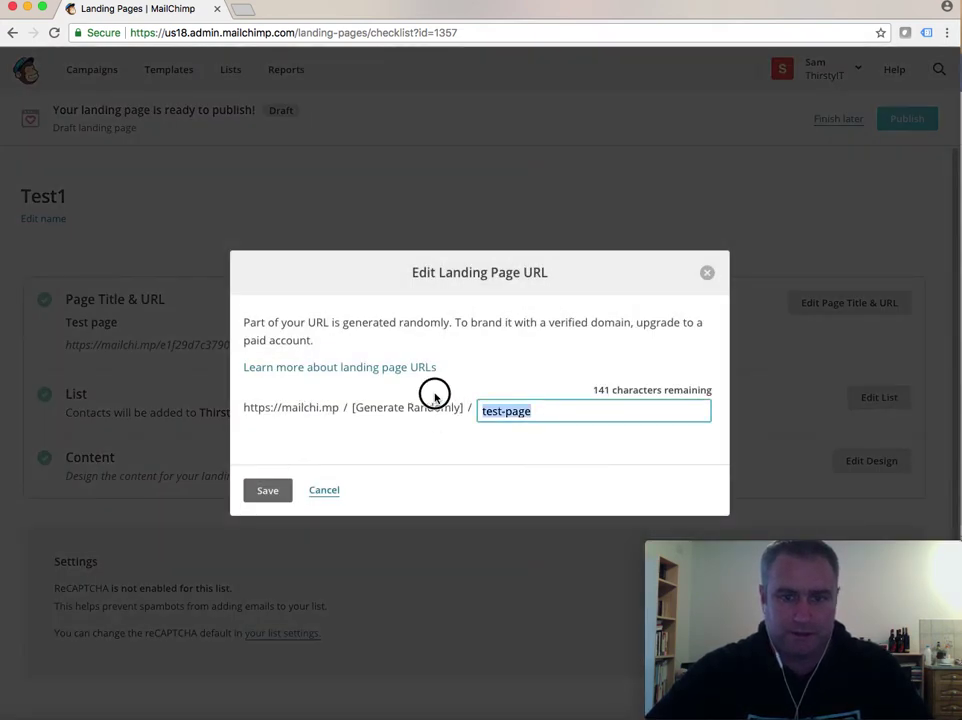
{"action": "left_click", "coordinate": [272, 494]}
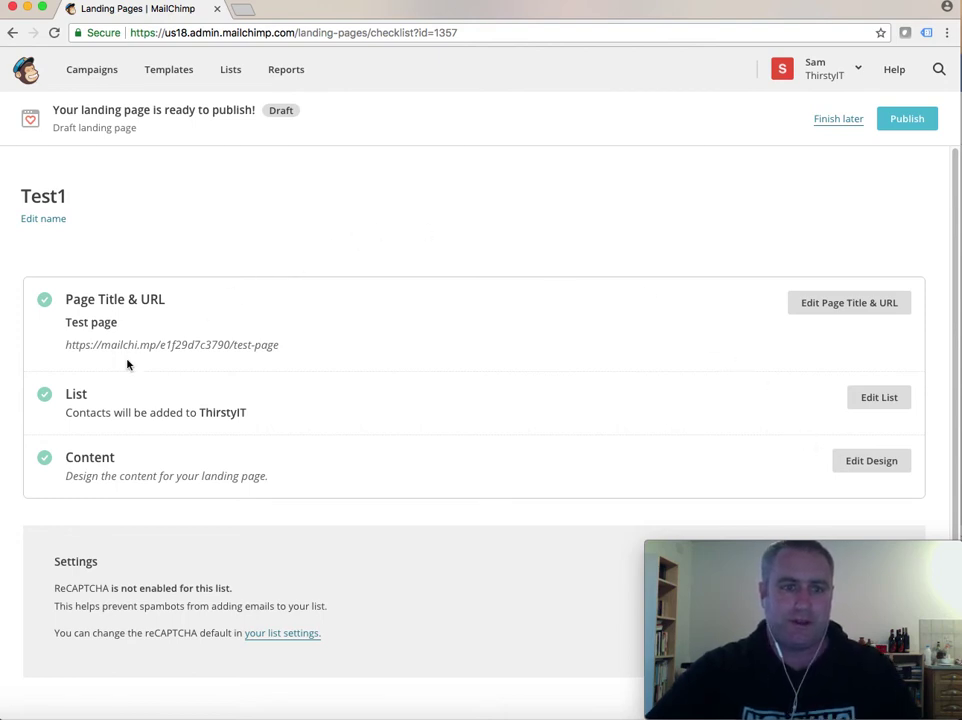
Select ThirstyIT as the list that the landing page's contacts are added to, and save the choice.
{"action": "left_click", "coordinate": [863, 398]}
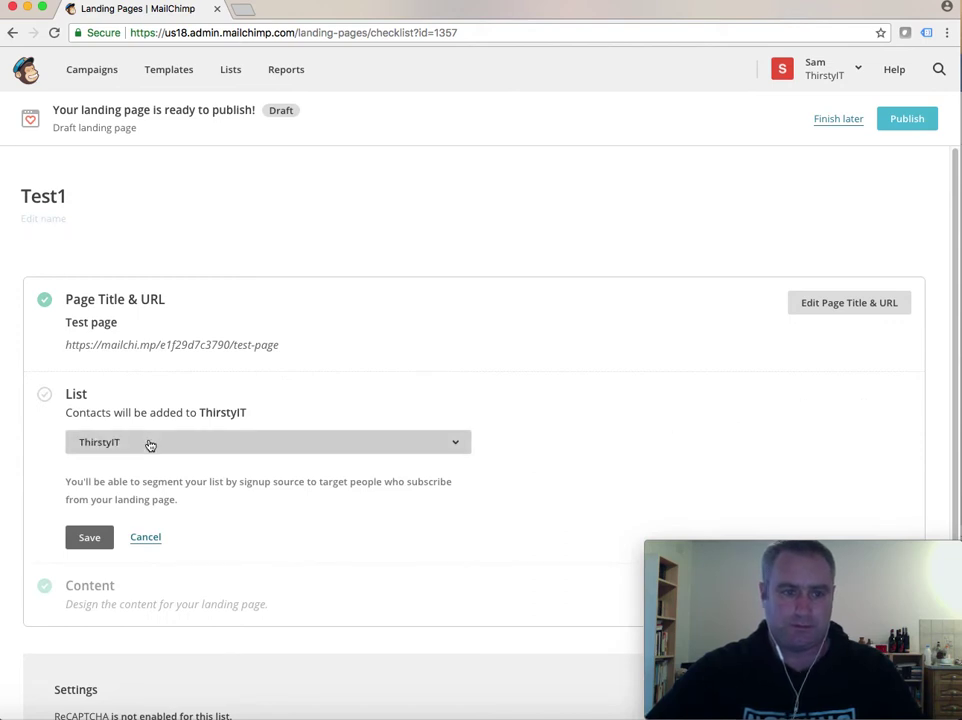
{"action": "left_click", "coordinate": [89, 540]}
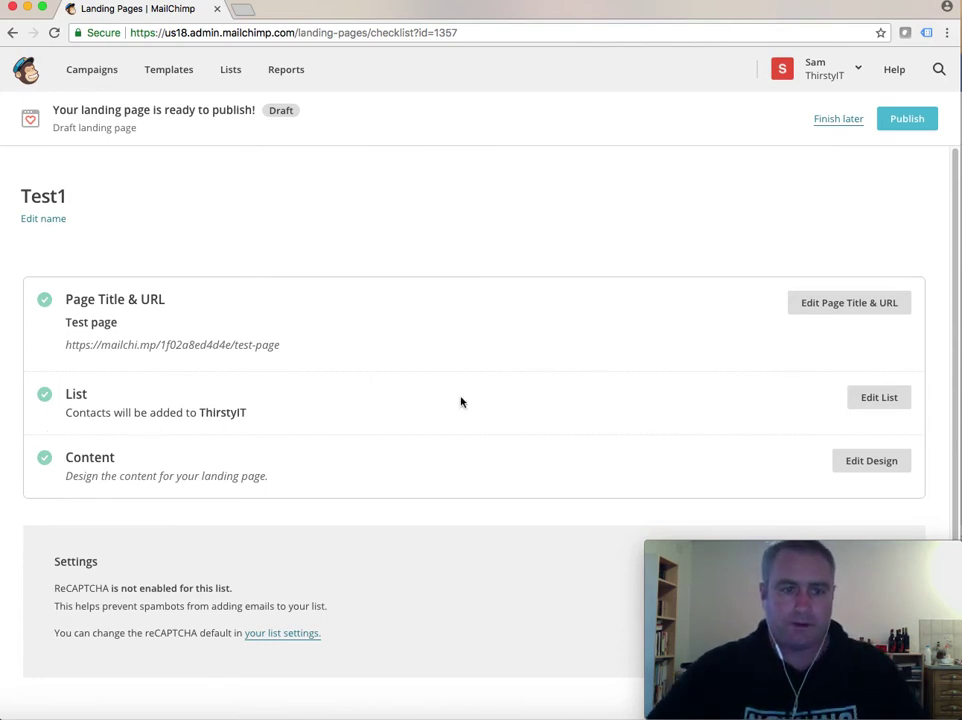
{"action": "left_click", "coordinate": [881, 399]}
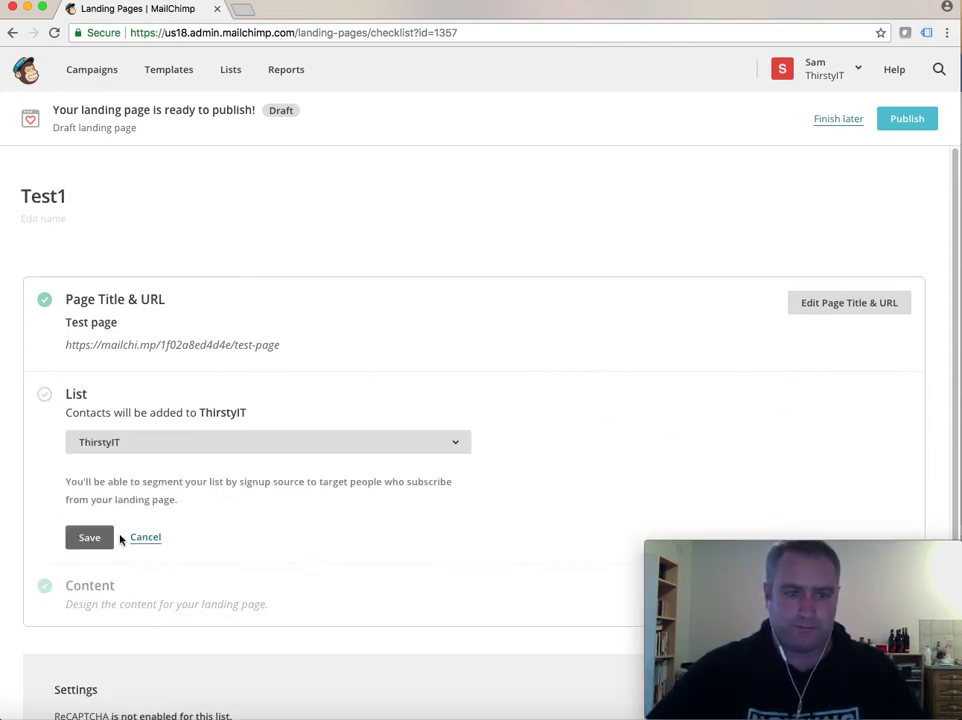
{"action": "left_click", "coordinate": [208, 445]}
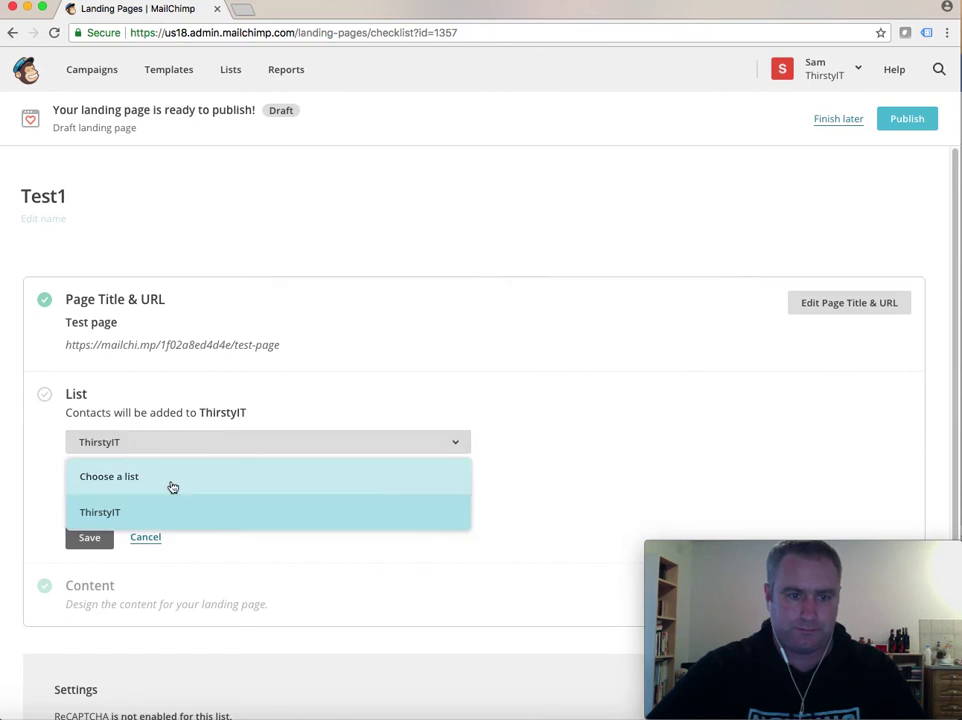
{"action": "left_click", "coordinate": [172, 487]}
{"action": "left_click", "coordinate": [182, 451]}
{"action": "left_click", "coordinate": [185, 510]}
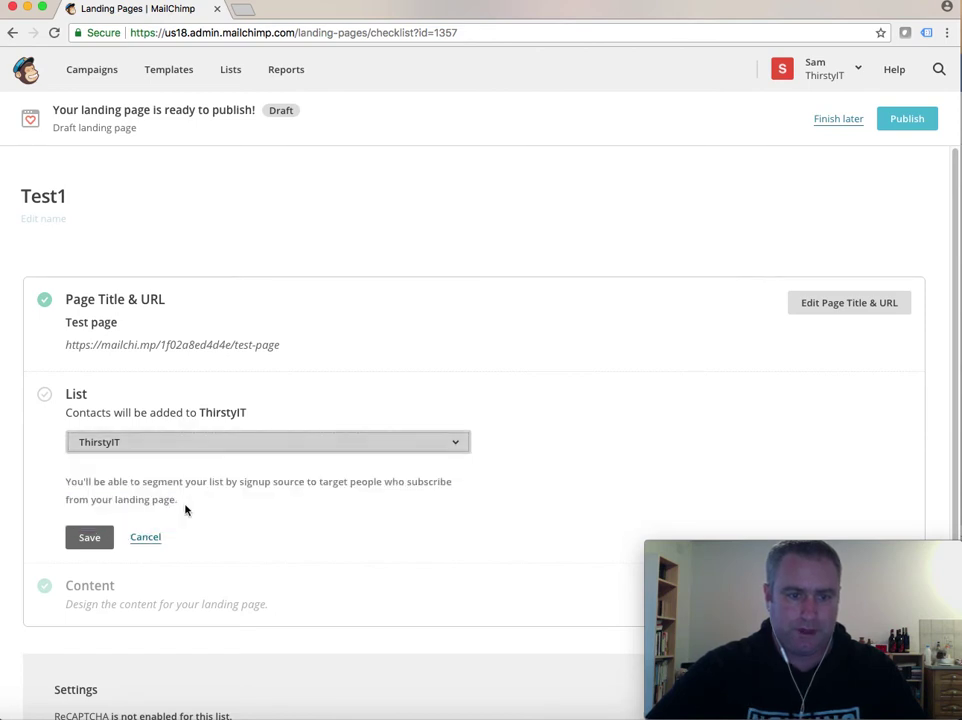
{"action": "left_click", "coordinate": [99, 549]}
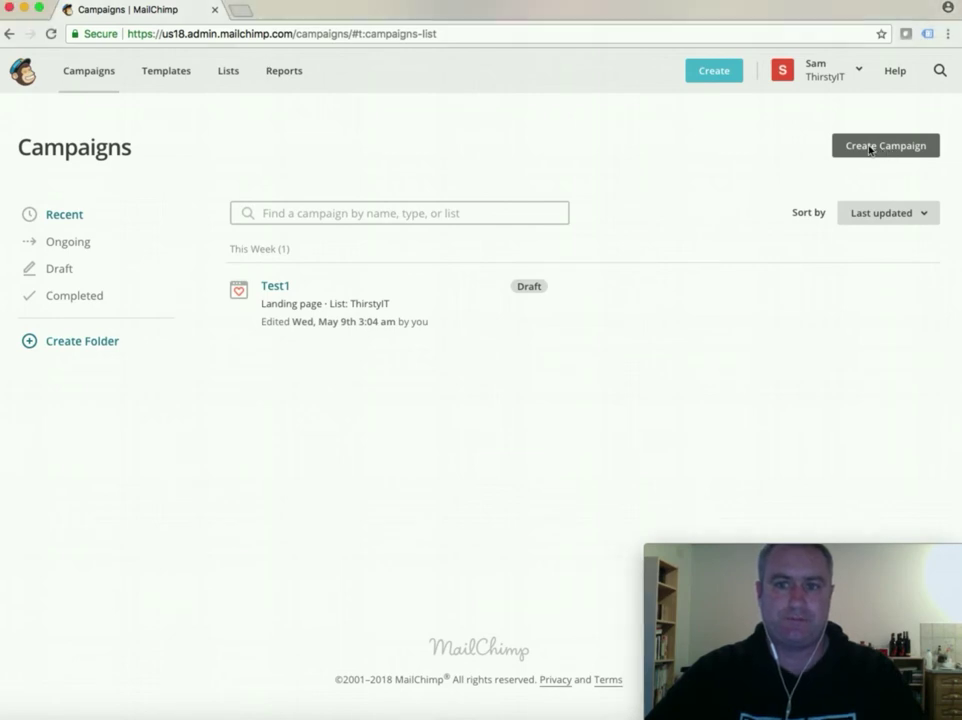
Start a new automated email campaign for welcoming new subscribers.
{"action": "left_click", "coordinate": [869, 148]}
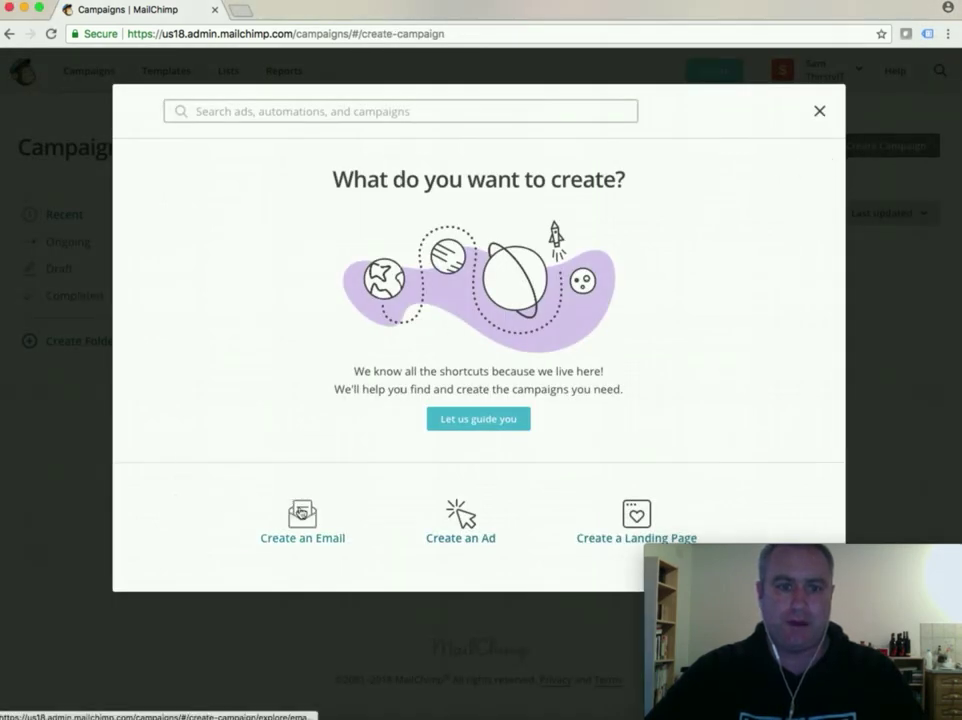
{"action": "left_click", "coordinate": [302, 519]}
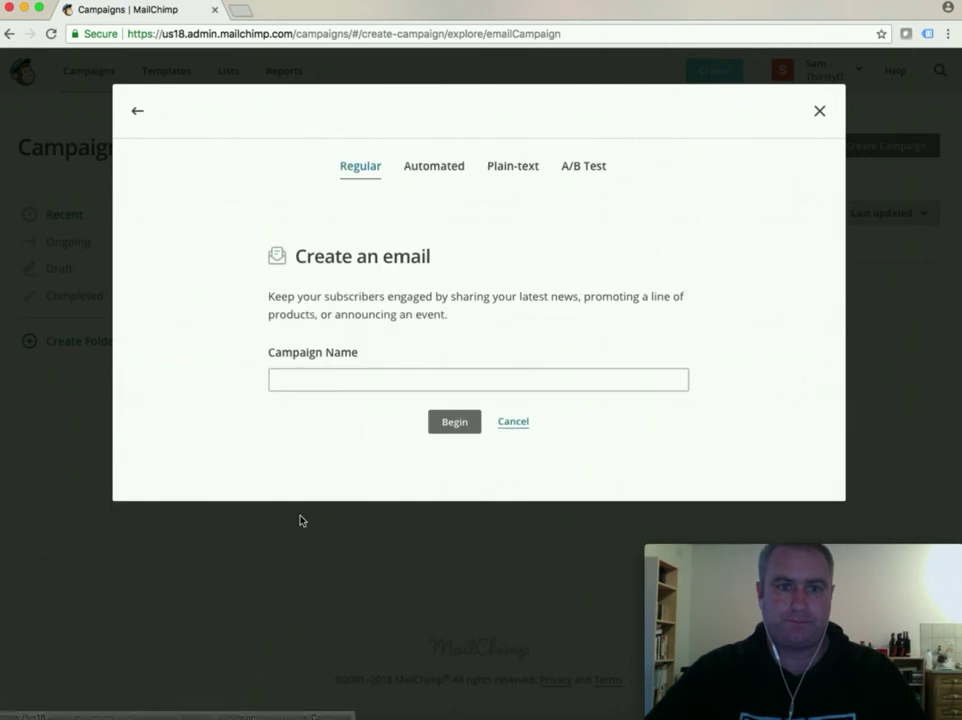
{"action": "left_click", "coordinate": [435, 174]}
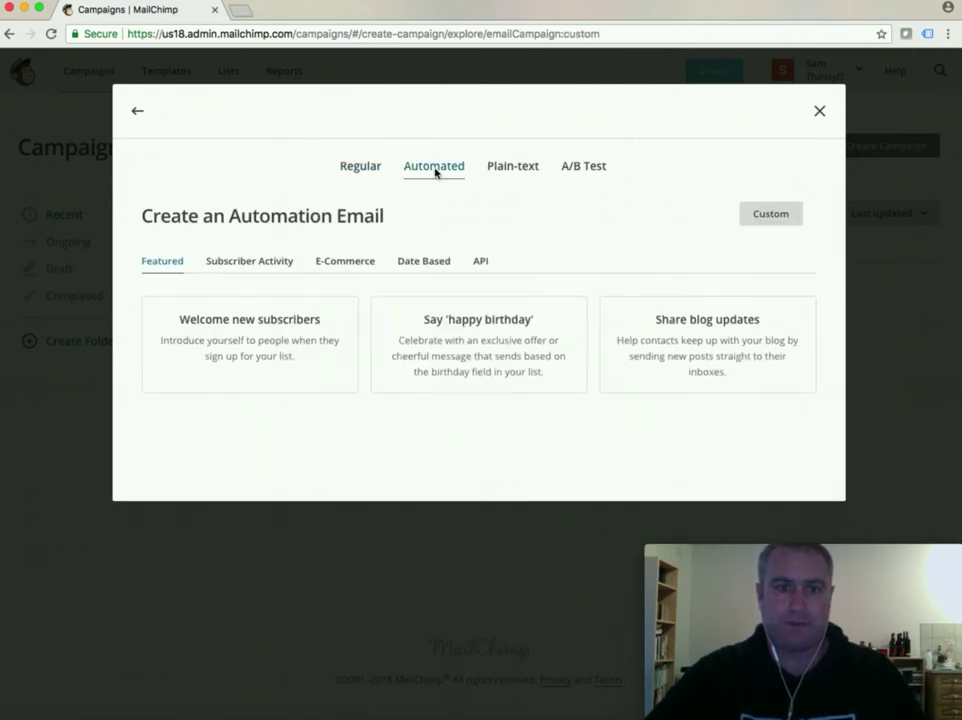
{"action": "left_click", "coordinate": [265, 341]}
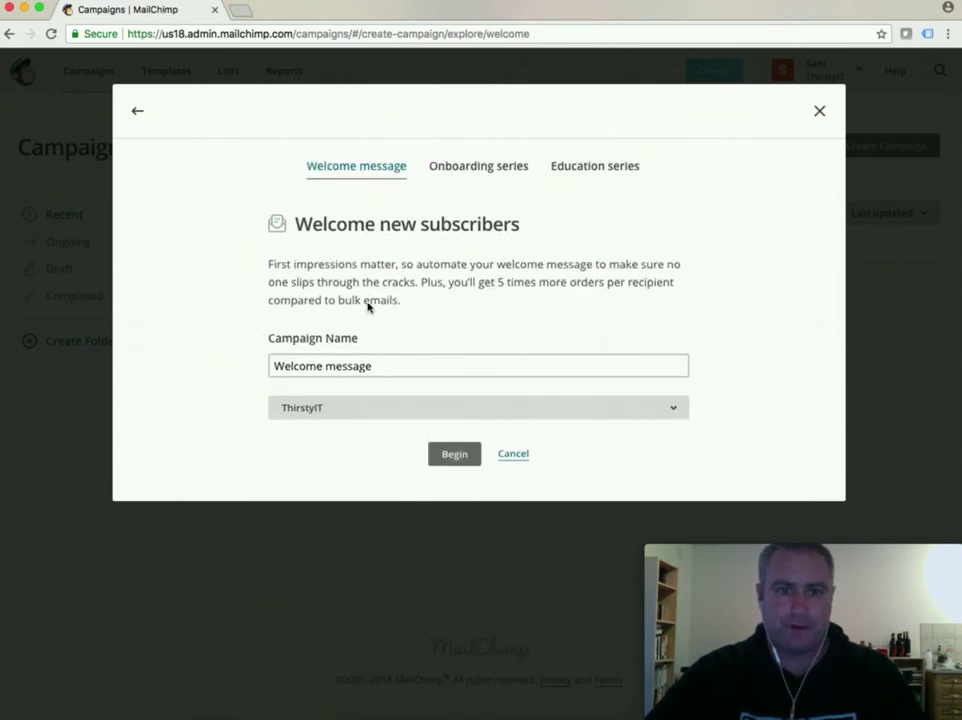
{"action": "left_click_drag", "start_coordinate": [393, 365], "coordinate": [219, 348]}
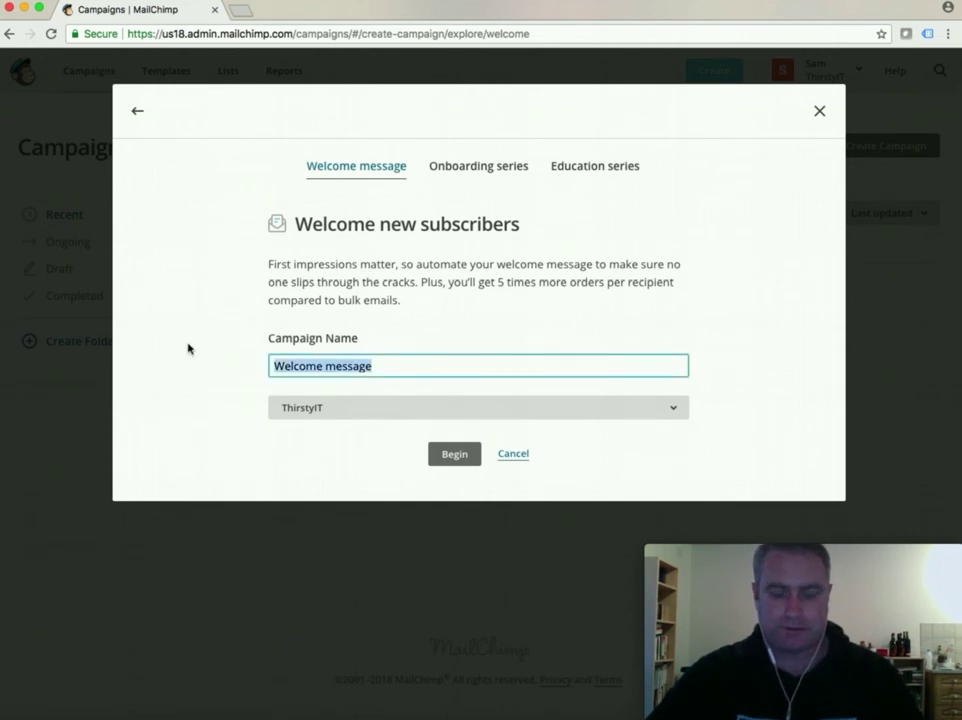
{"action": "type", "text": "Test1"}
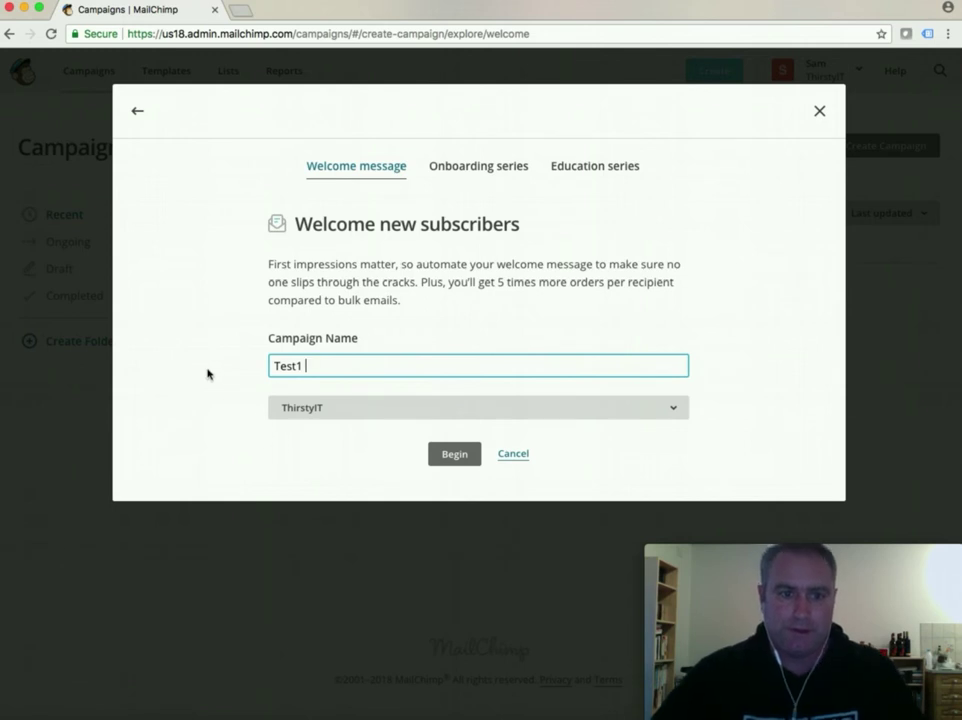
{"action": "left_click", "coordinate": [215, 376]}
{"action": "left_click", "coordinate": [365, 410]}
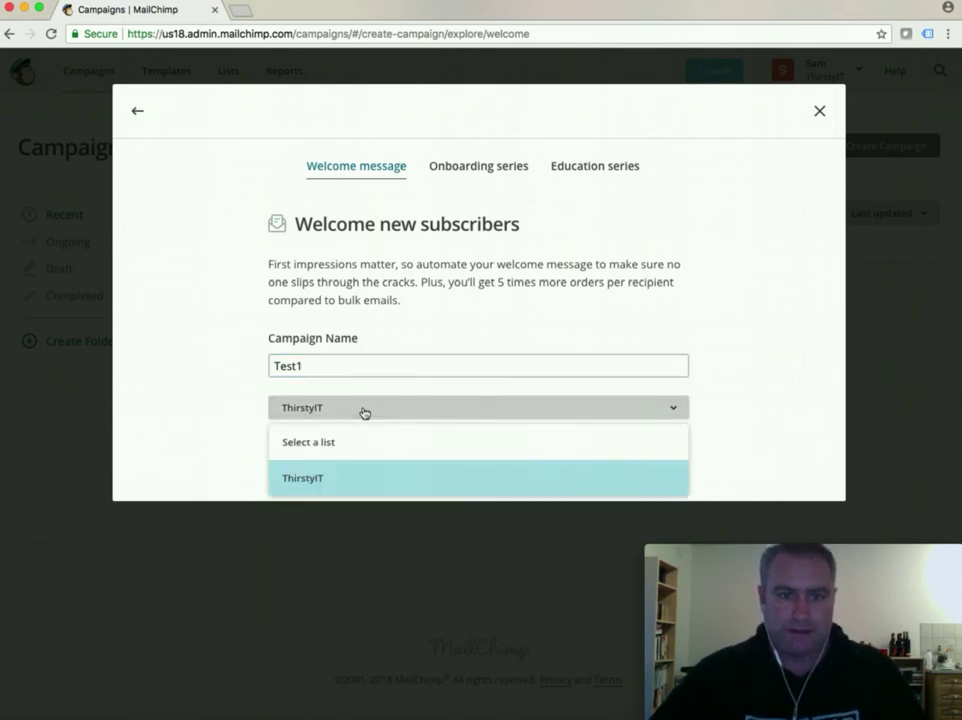
{"action": "left_click", "coordinate": [335, 475]}
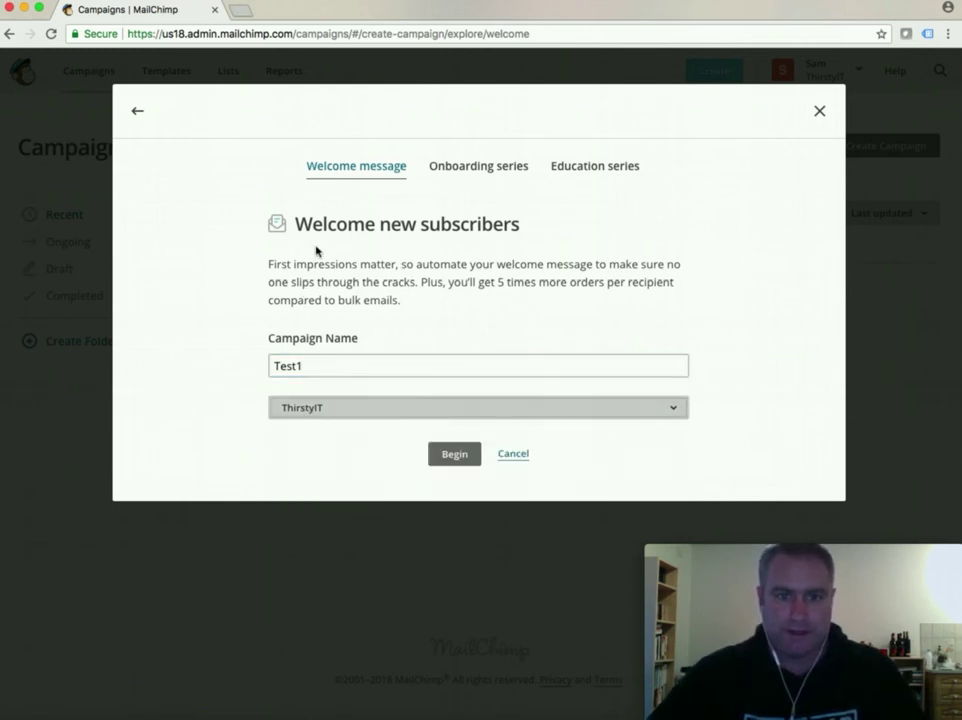
Choose the Onboarding series instead, name the campaign Test1, and begin it with the ThirstyIT list.
{"action": "left_click", "coordinate": [465, 177]}
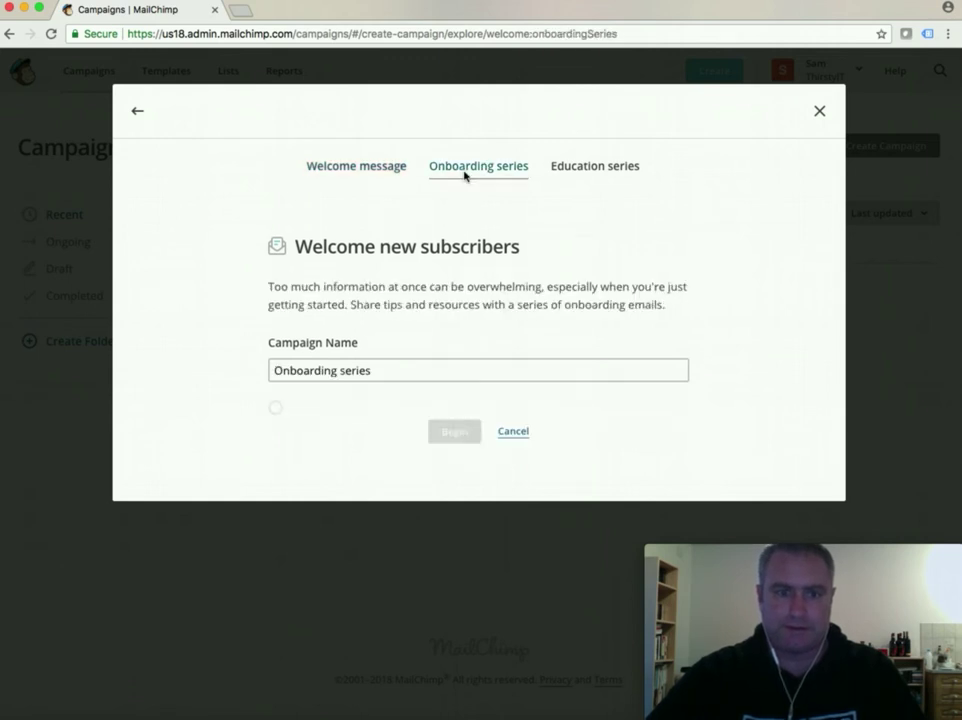
{"action": "triple_click", "coordinate": [390, 362]}
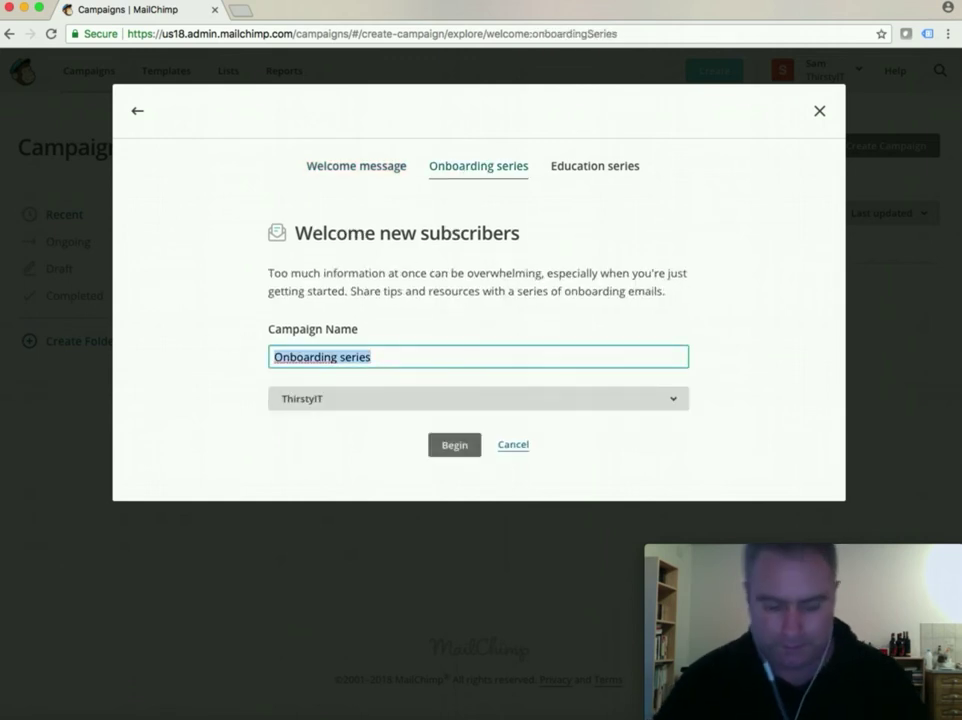
{"action": "type", "text": "Test1"}
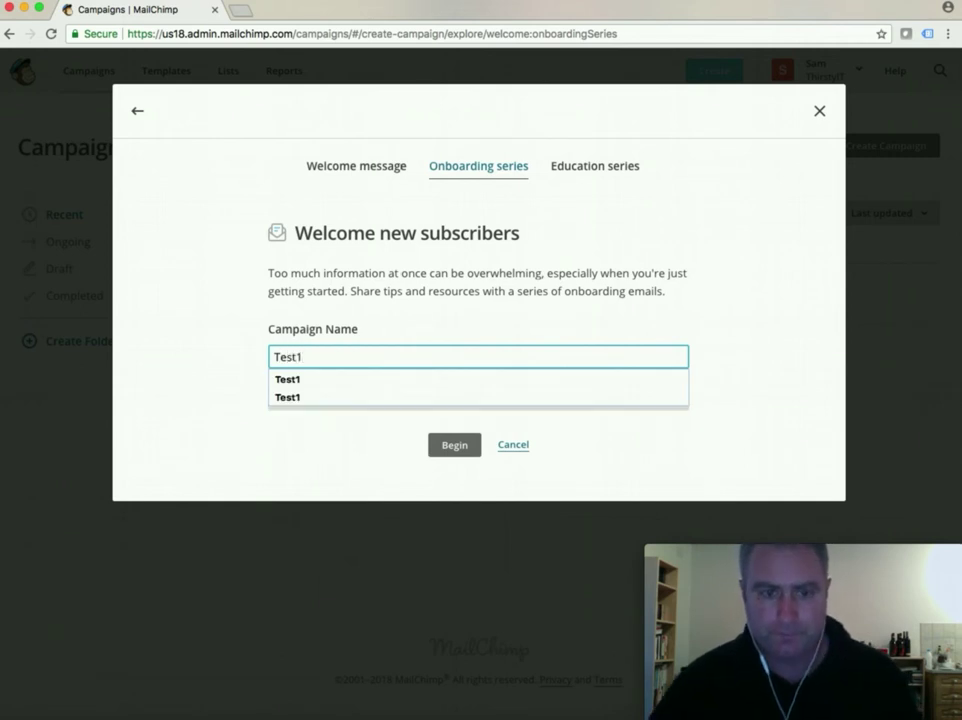
{"action": "left_click", "coordinate": [359, 422]}
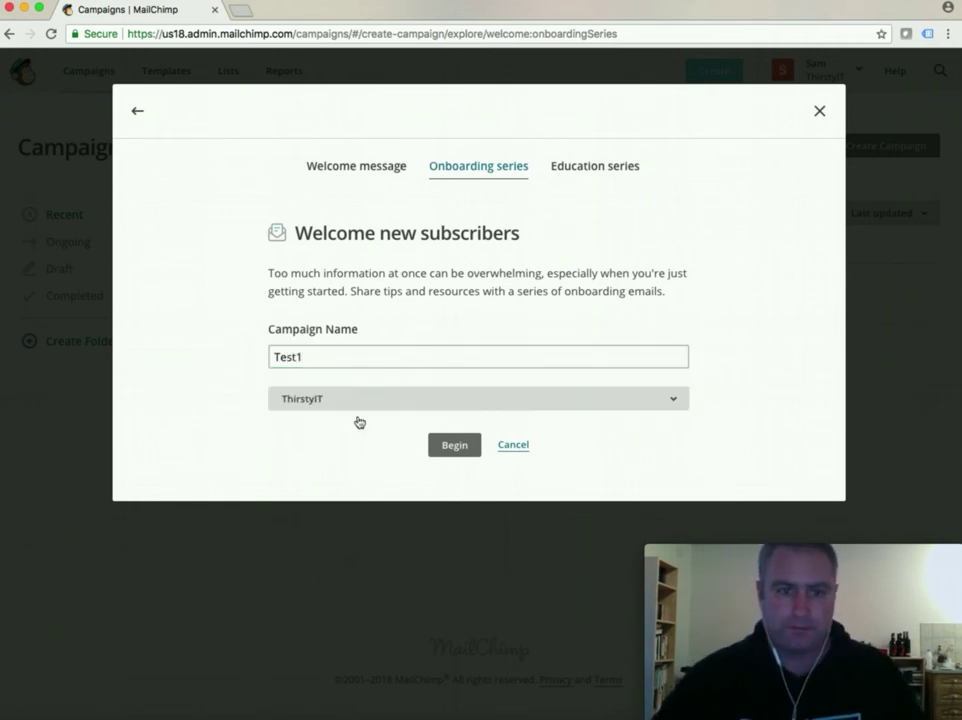
{"action": "left_click", "coordinate": [452, 452]}
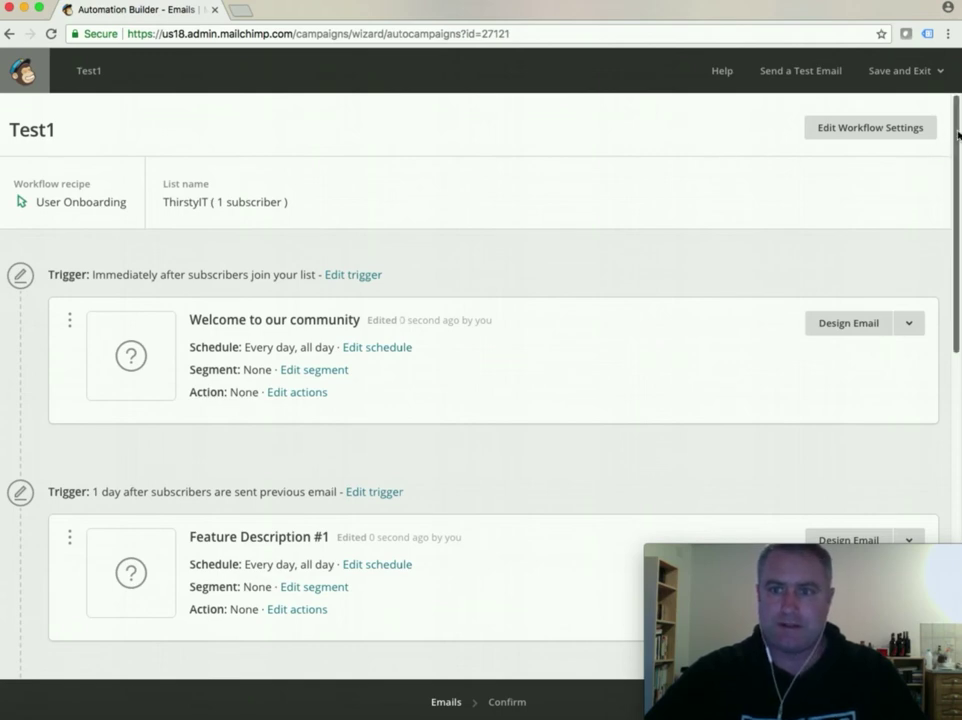
Update the "Welcome to our community" email's trigger so it waits 1 hour after subscribers join the list.
{"action": "left_click_drag", "start_coordinate": [954, 129], "coordinate": [938, 26]}
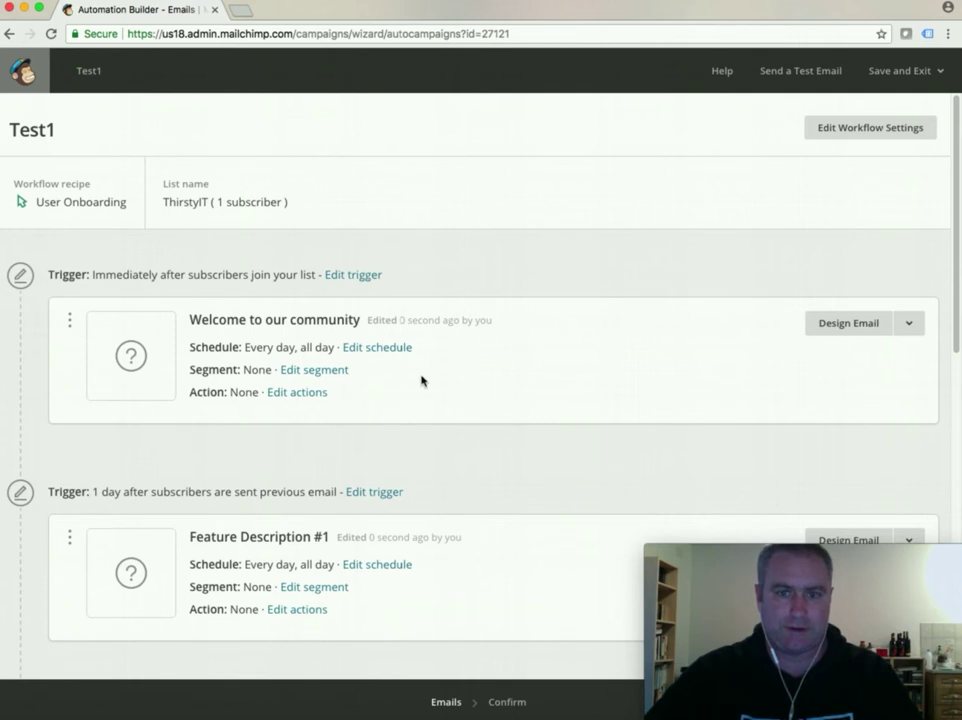
{"action": "left_click_drag", "start_coordinate": [950, 253], "coordinate": [958, 206]}
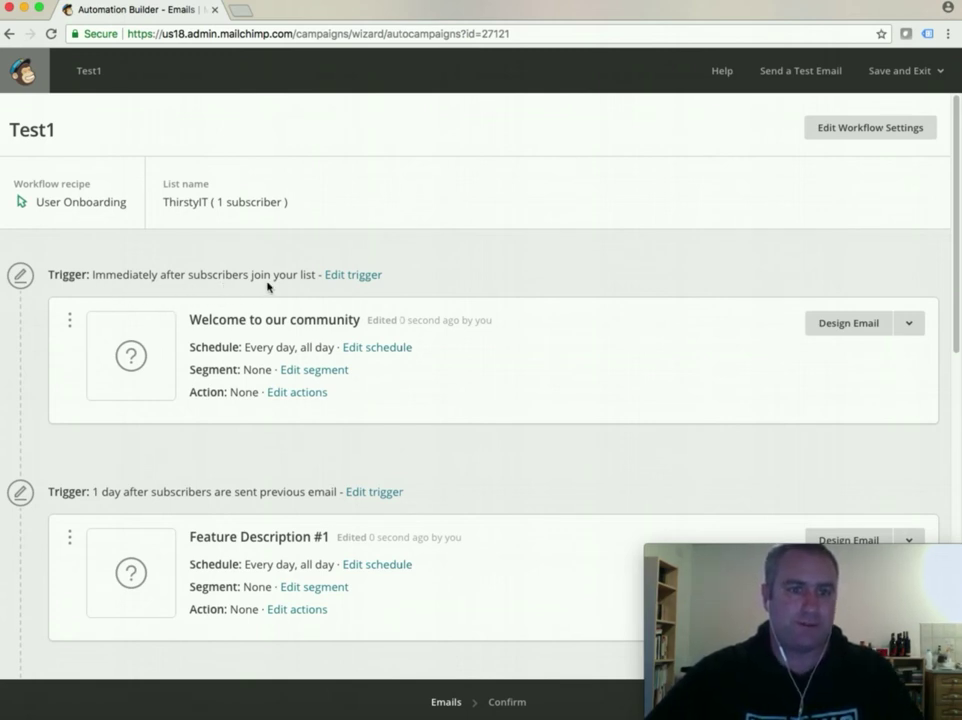
{"action": "scroll", "coordinate": [186, 382], "scroll_direction": "down", "scroll_amount": 3}
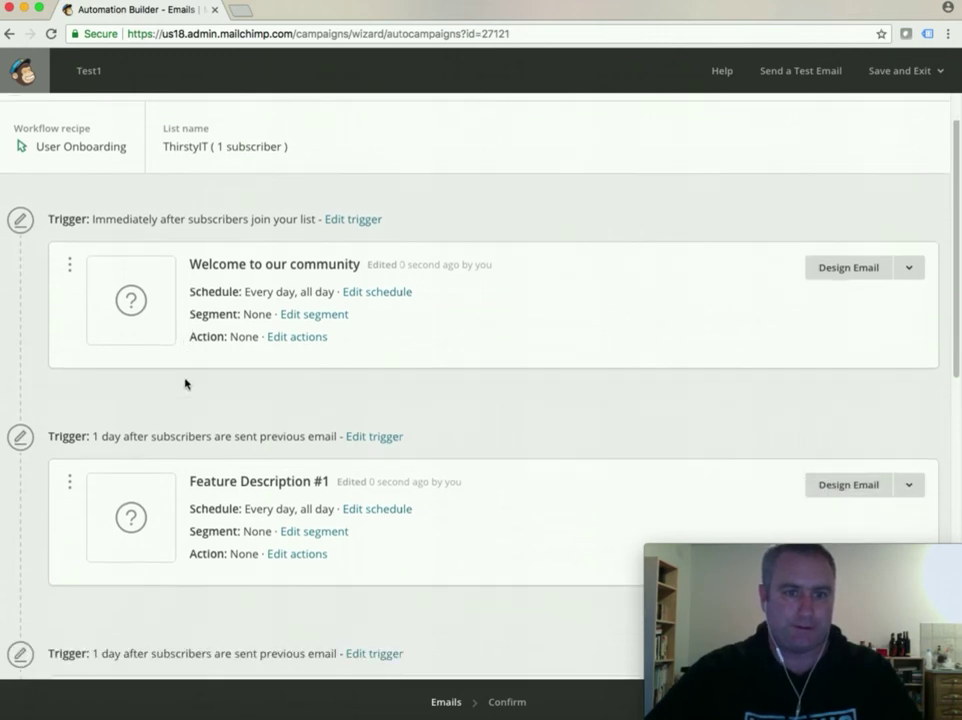
{"action": "scroll", "coordinate": [186, 388], "scroll_direction": "down", "scroll_amount": 2}
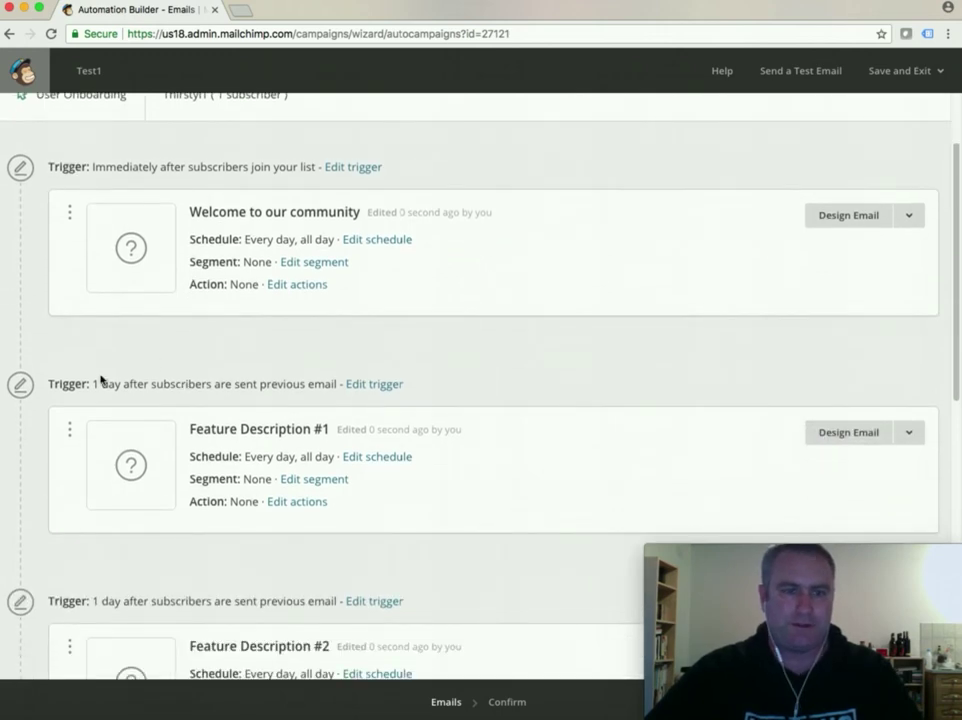
{"action": "left_click", "coordinate": [364, 169]}
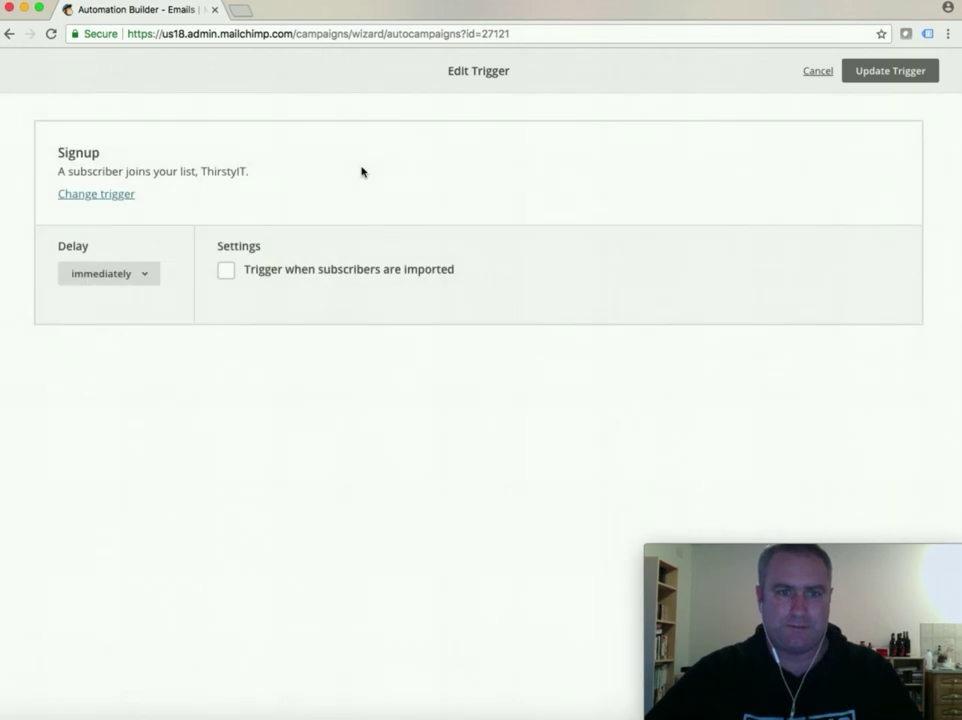
{"action": "left_click", "coordinate": [150, 277]}
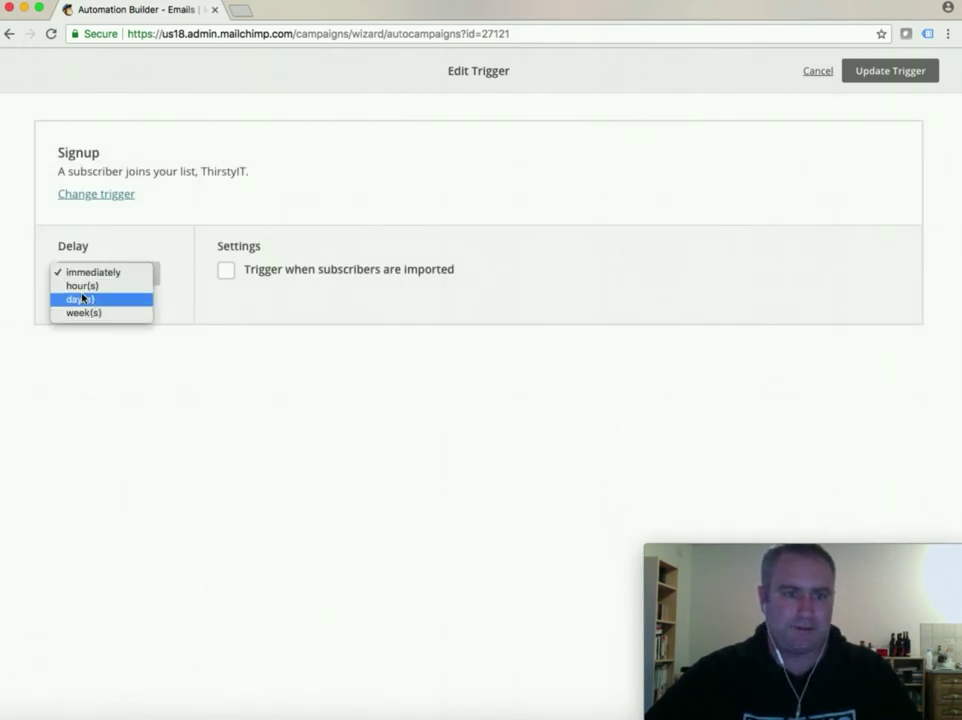
{"action": "left_click", "coordinate": [140, 286]}
{"action": "left_click", "coordinate": [116, 273]}
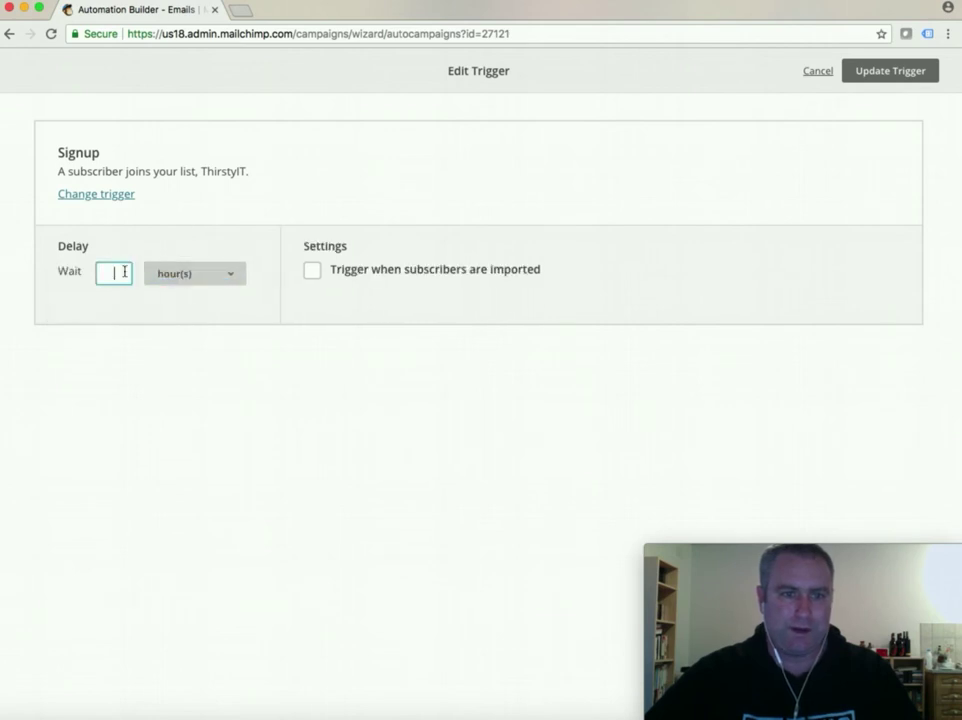
{"action": "type", "text": "1"}
{"action": "left_click", "coordinate": [361, 305]}
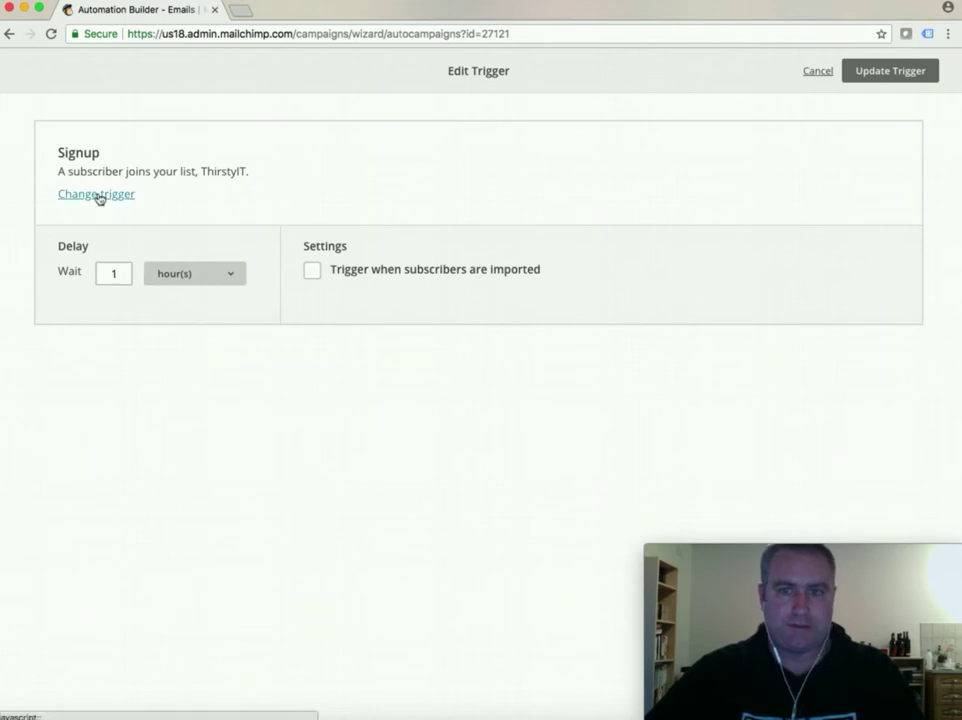
{"action": "left_click", "coordinate": [900, 79]}
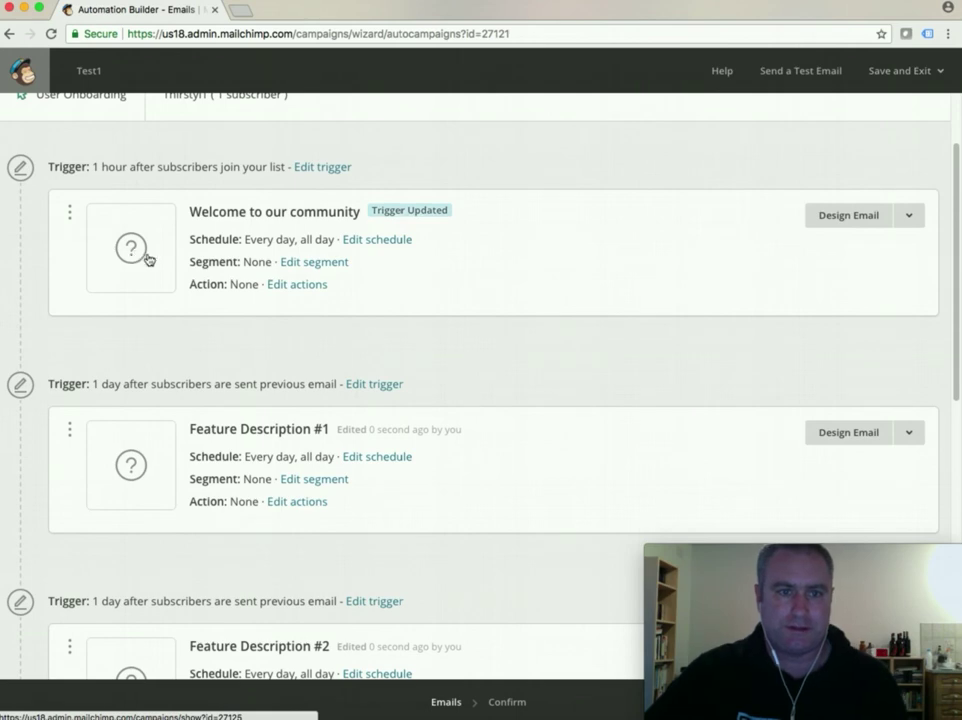
Open the design setup of the "Welcome to our community" email and set its subject to "Welcome to Thirsty IT".
{"action": "left_click", "coordinate": [825, 226]}
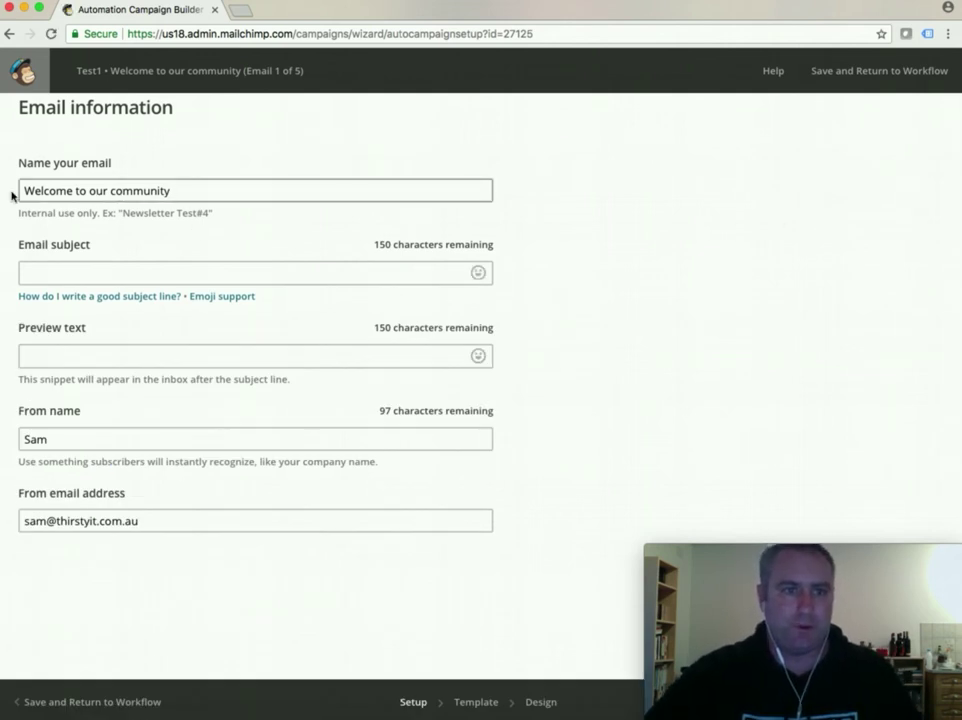
{"action": "left_click_drag", "start_coordinate": [181, 187], "coordinate": [3, 190]}
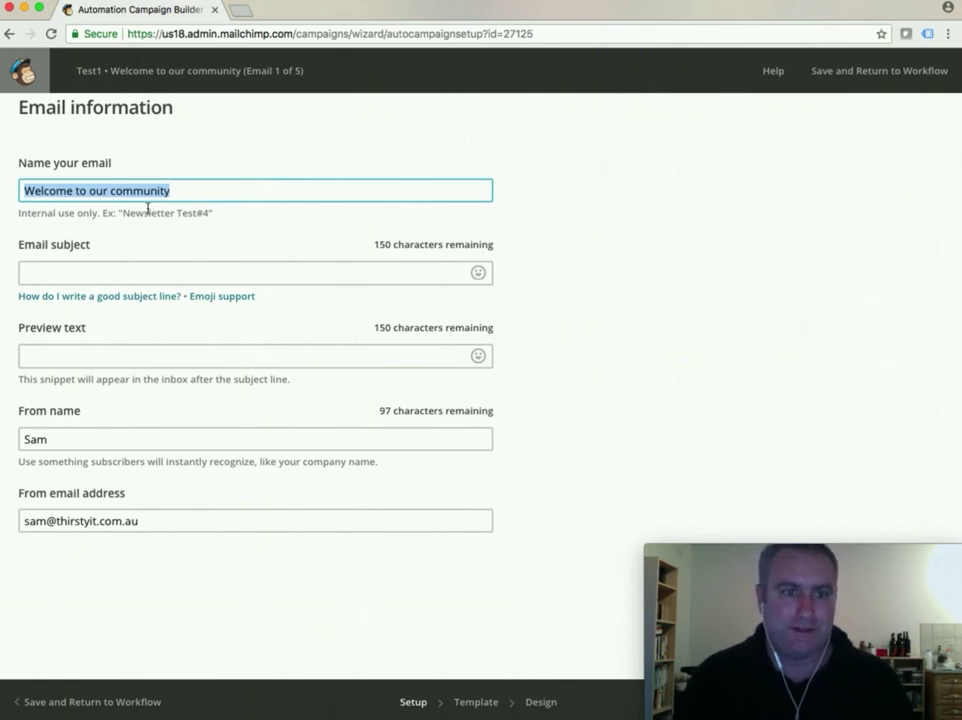
{"action": "key", "text": "Tab"}
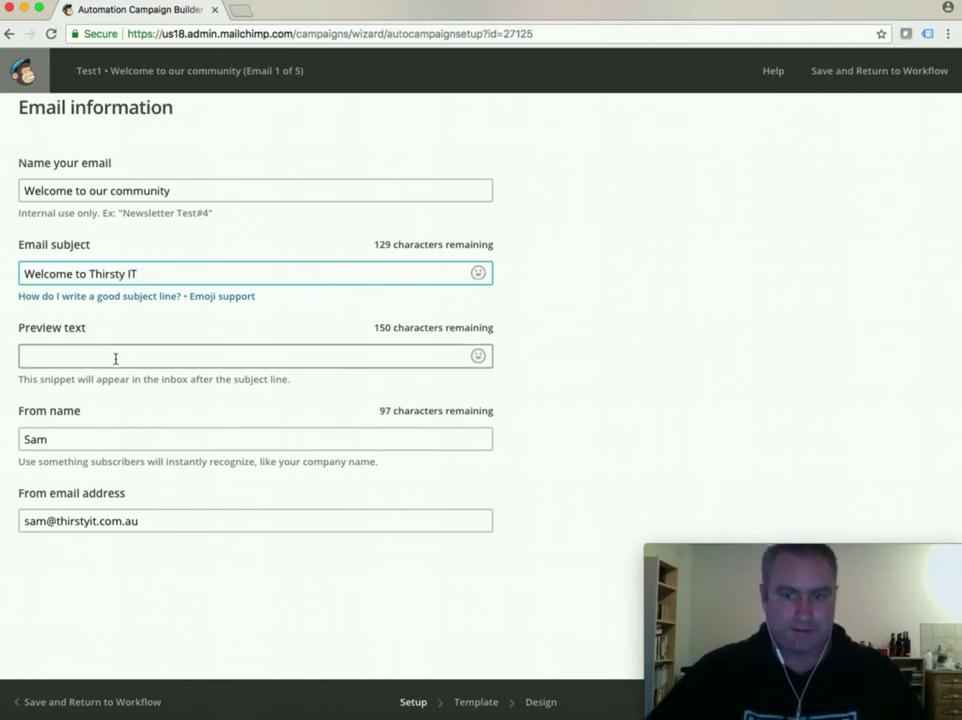
Set the email's preview text to "Wow you subscribed" and go on to the From name.
{"action": "left_click", "coordinate": [84, 359]}
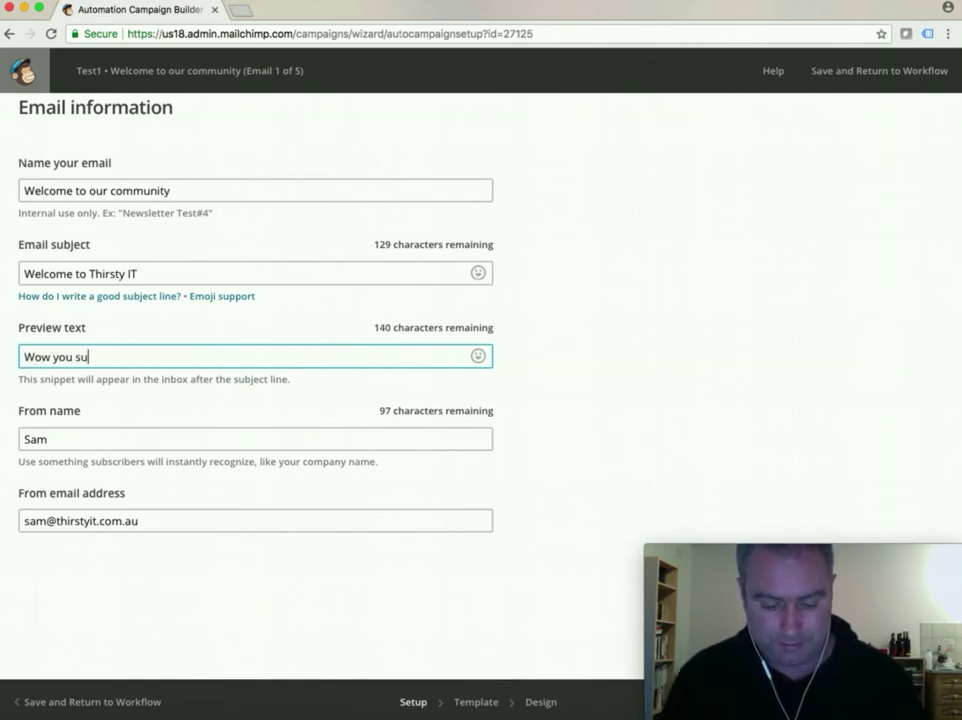
{"action": "type", "text": "b"}
{"action": "key", "text": "BackSpace"}
{"action": "type", "text": "bsc"}
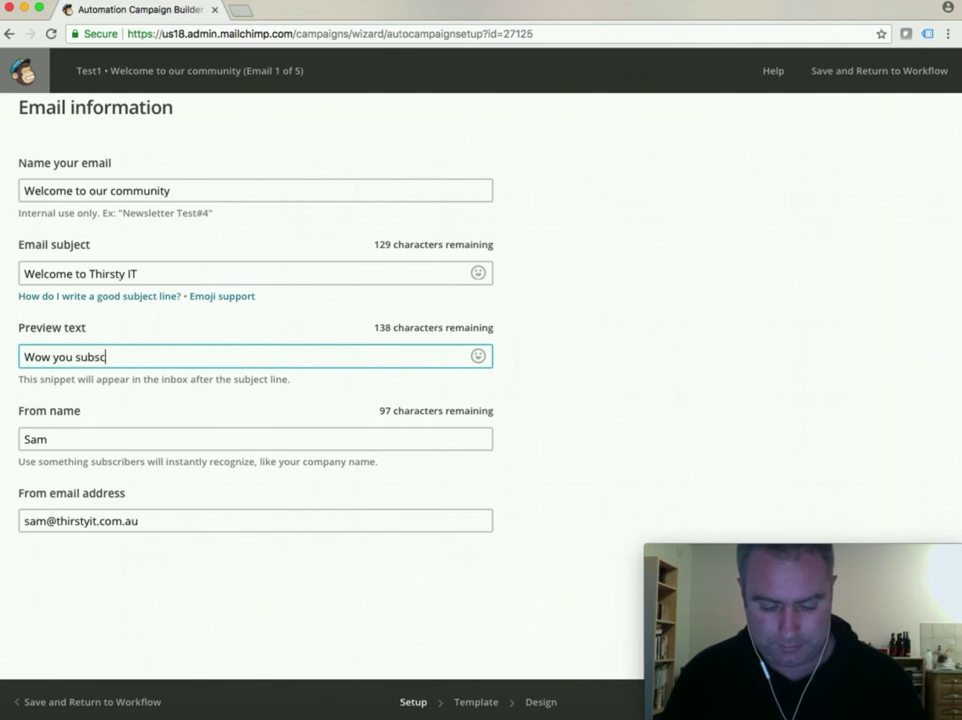
{"action": "type", "text": "ribed"}
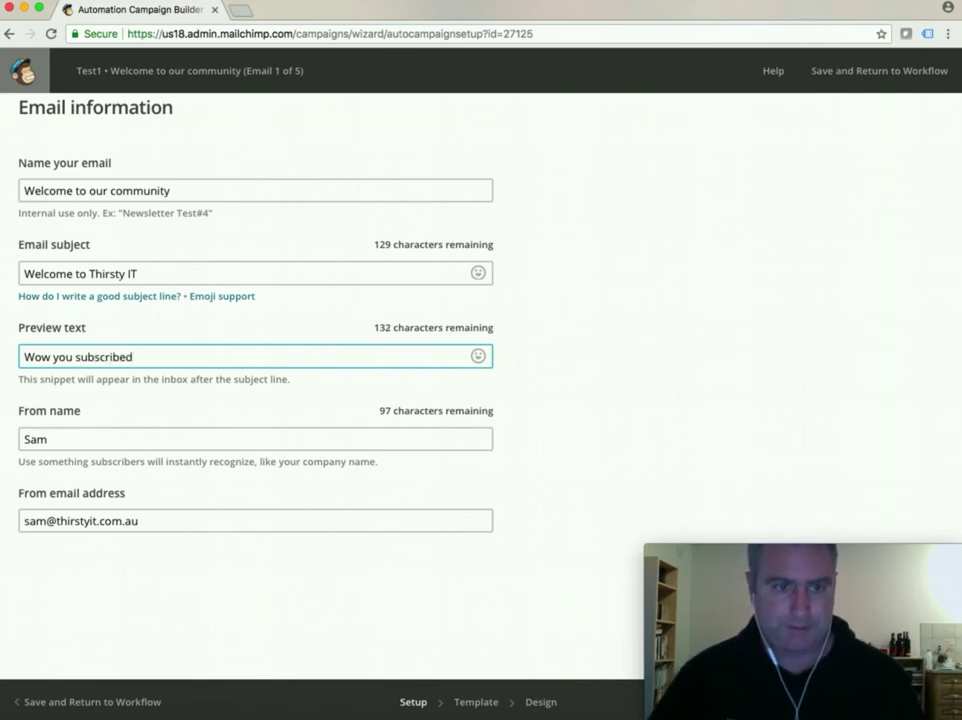
{"action": "key", "text": "Tab"}
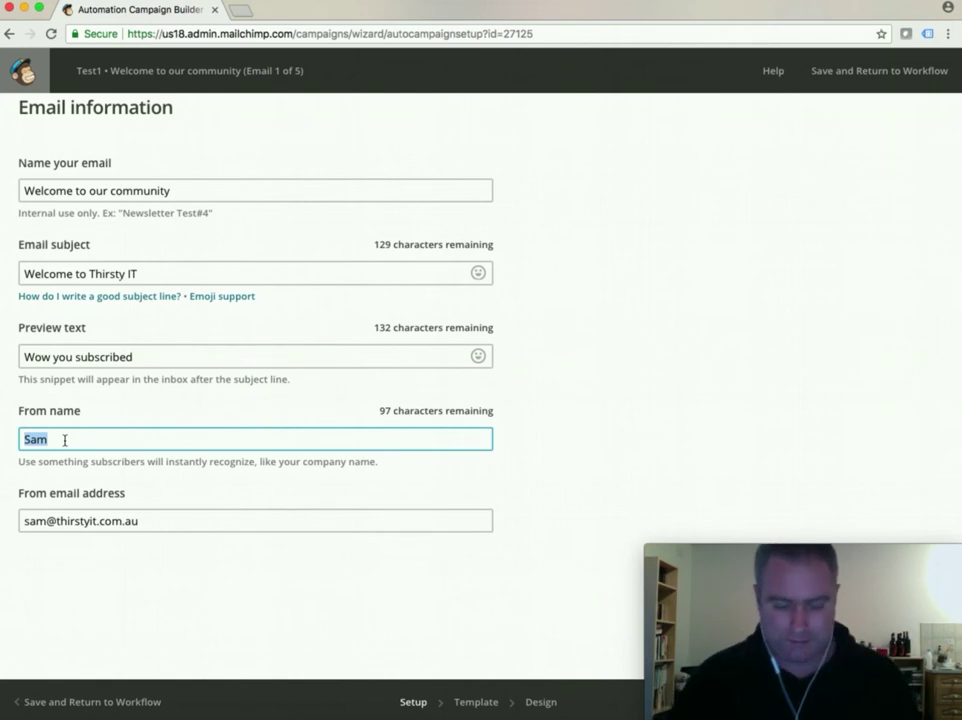
Set the email's From name to "ThirstyIT" and continue to the template selection.
{"action": "type", "text": "Thirs"}
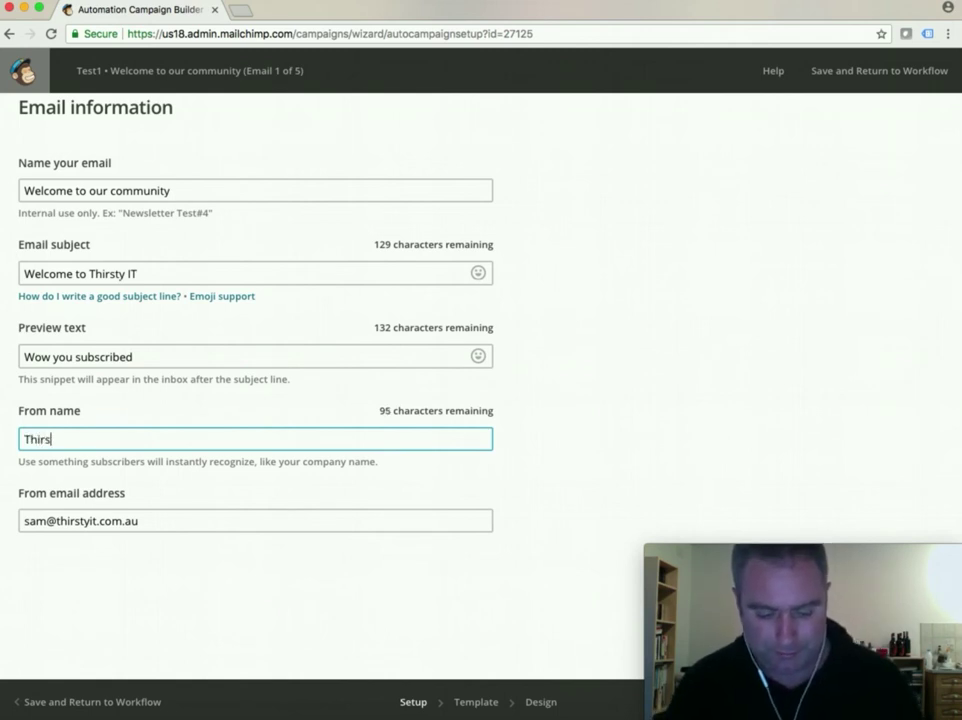
{"action": "type", "text": "tyIT"}
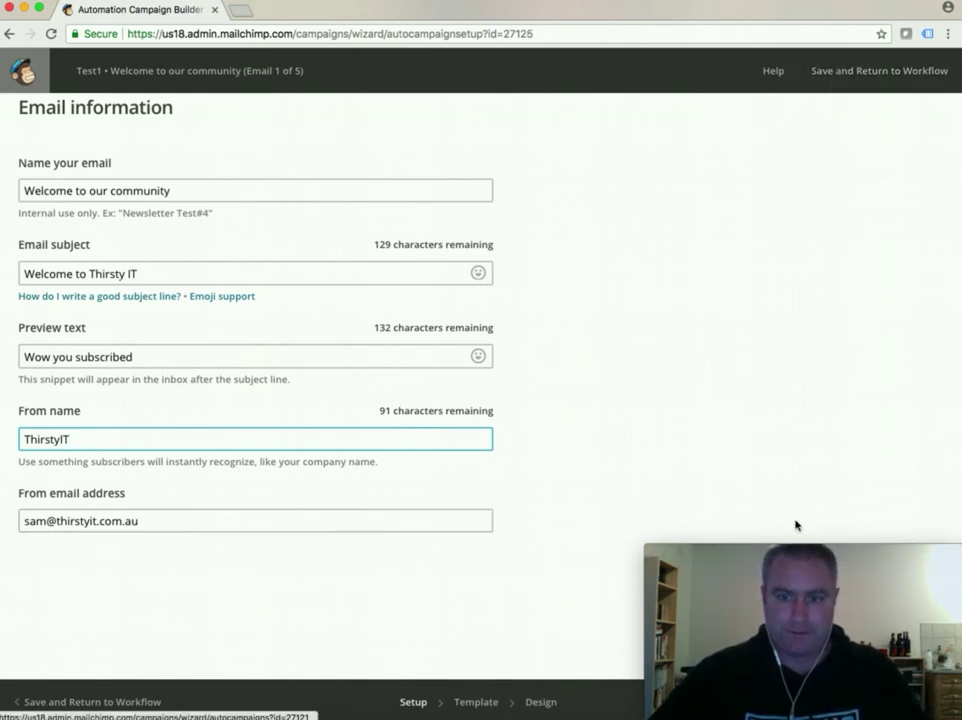
{"action": "left_click_drag", "start_coordinate": [786, 554], "coordinate": [751, 316]}
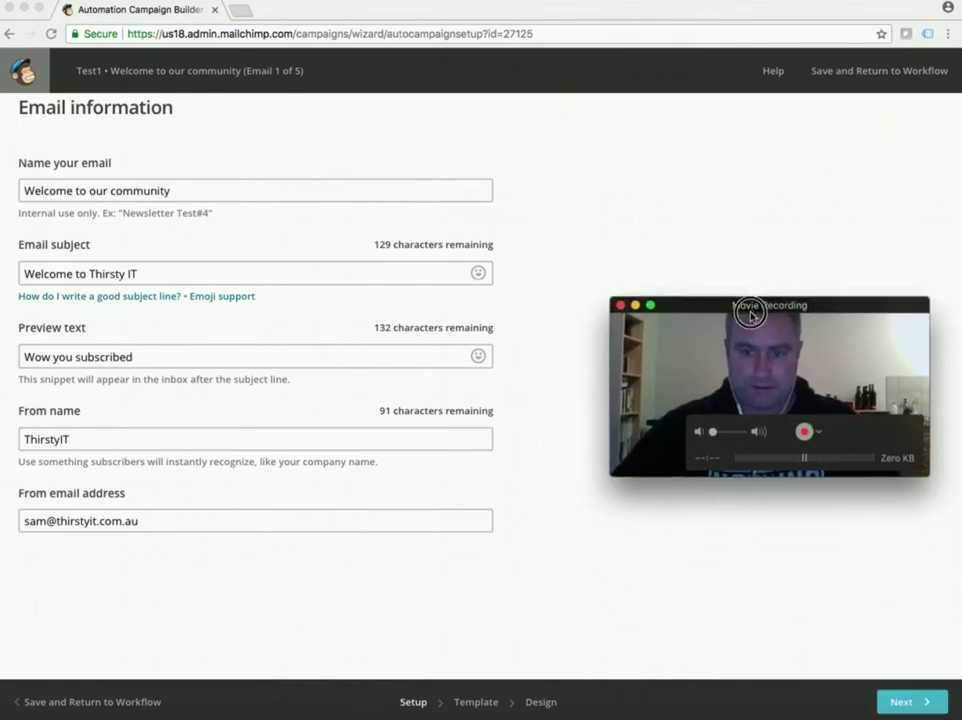
{"action": "left_click", "coordinate": [908, 708]}
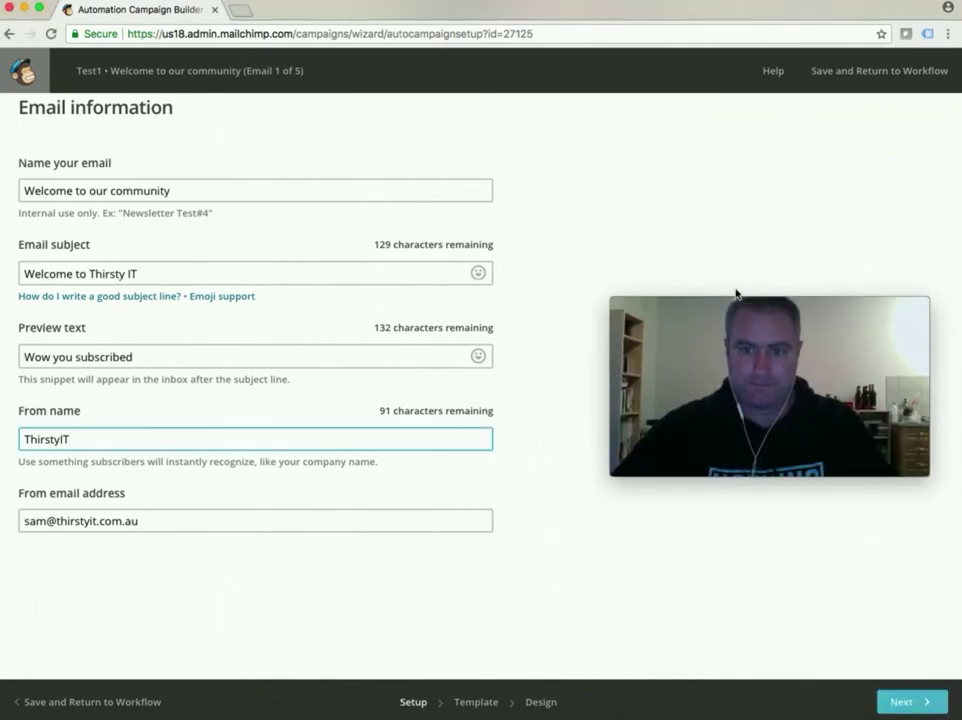
{"action": "left_click", "coordinate": [912, 704]}
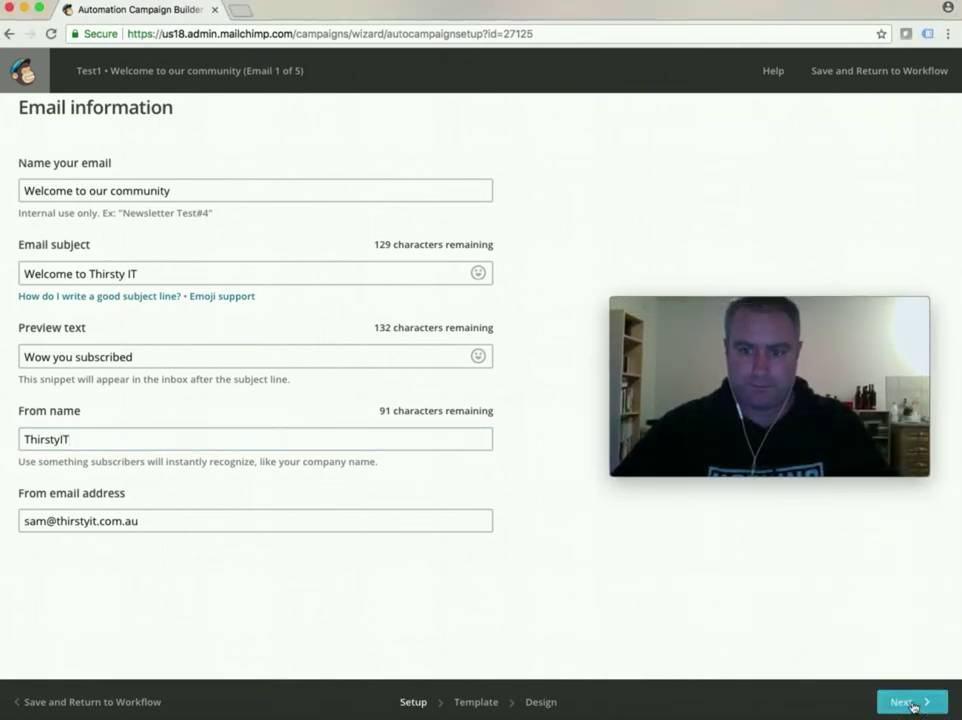
Choose the featured "Tell A Story" layout as the welcome email's template.
{"action": "mouse_move", "coordinate": [762, 310]}
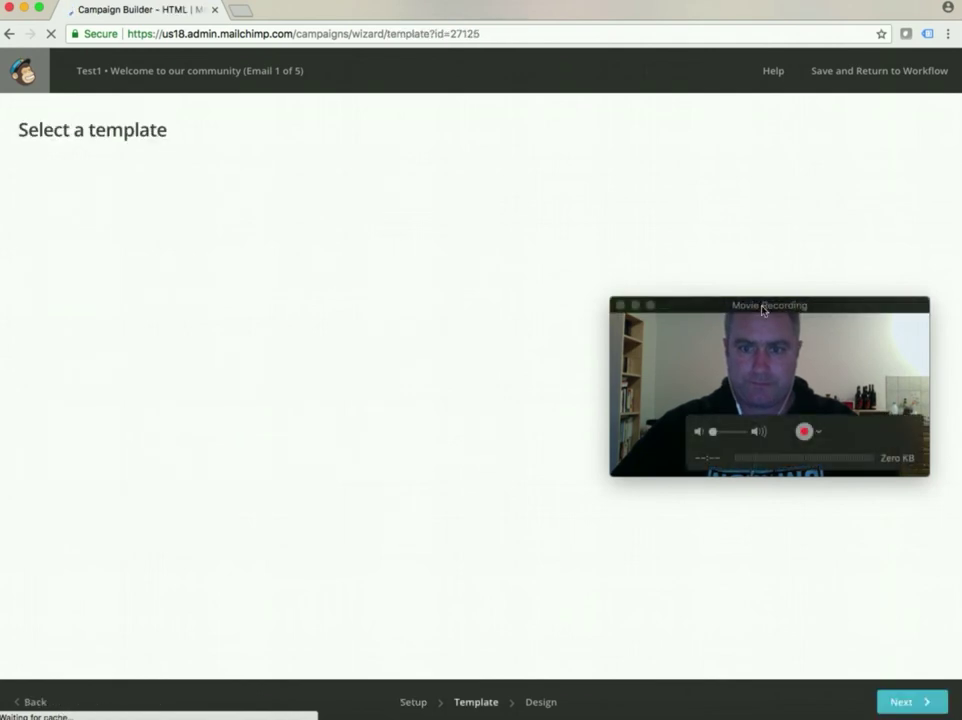
{"action": "left_click_drag", "start_coordinate": [762, 310], "coordinate": [795, 557]}
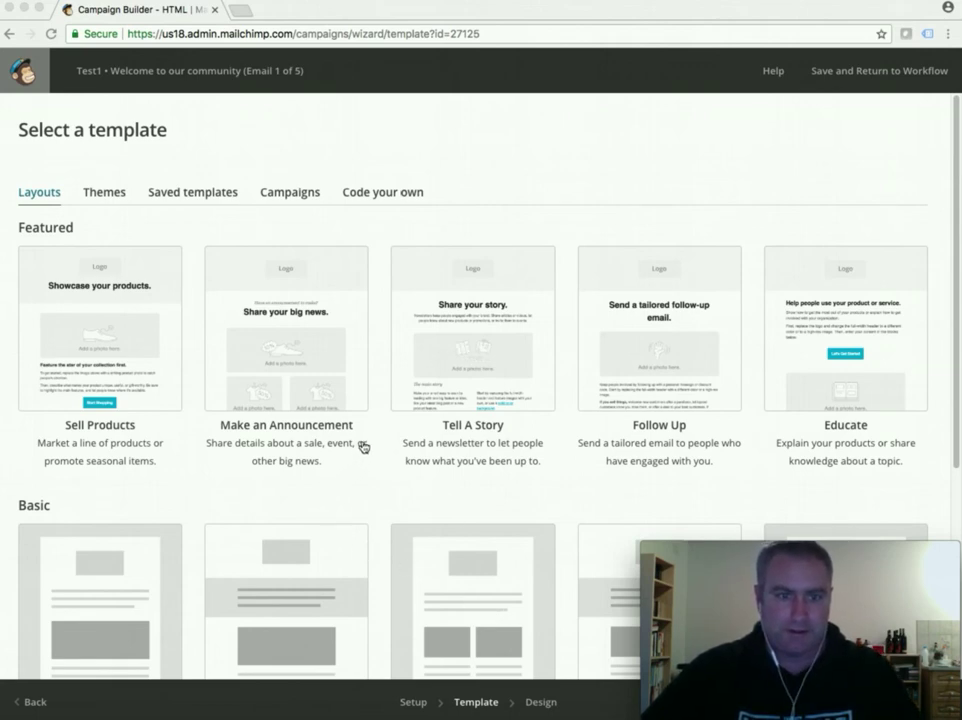
{"action": "left_click", "coordinate": [458, 359]}
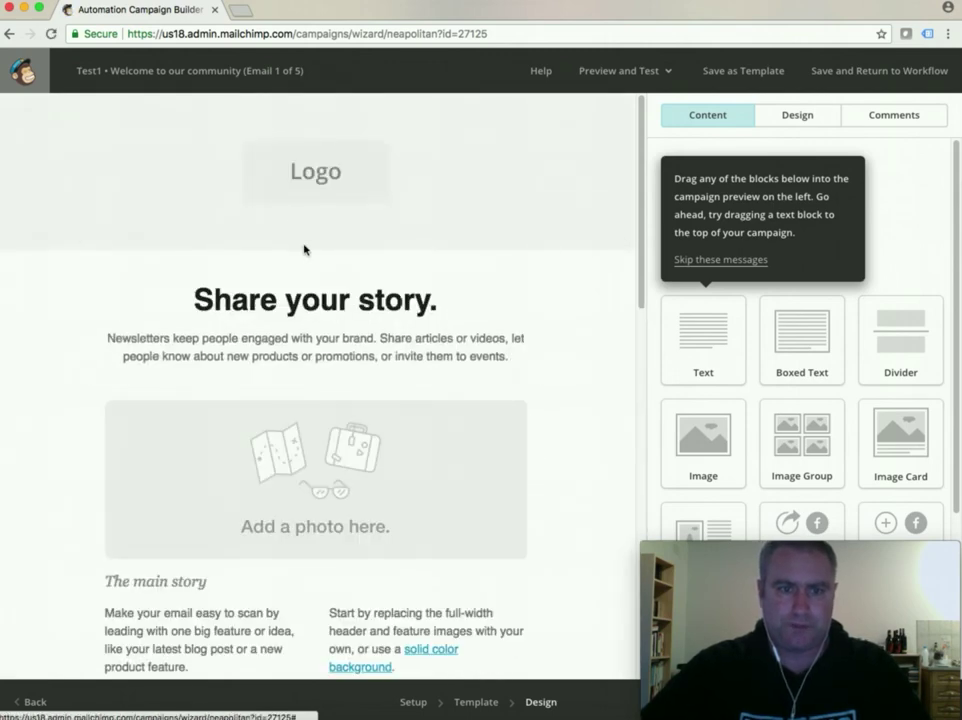
Insert newschoolwebsites.png from the stored files into the logo block at the head of the email.
{"action": "left_click", "coordinate": [447, 152]}
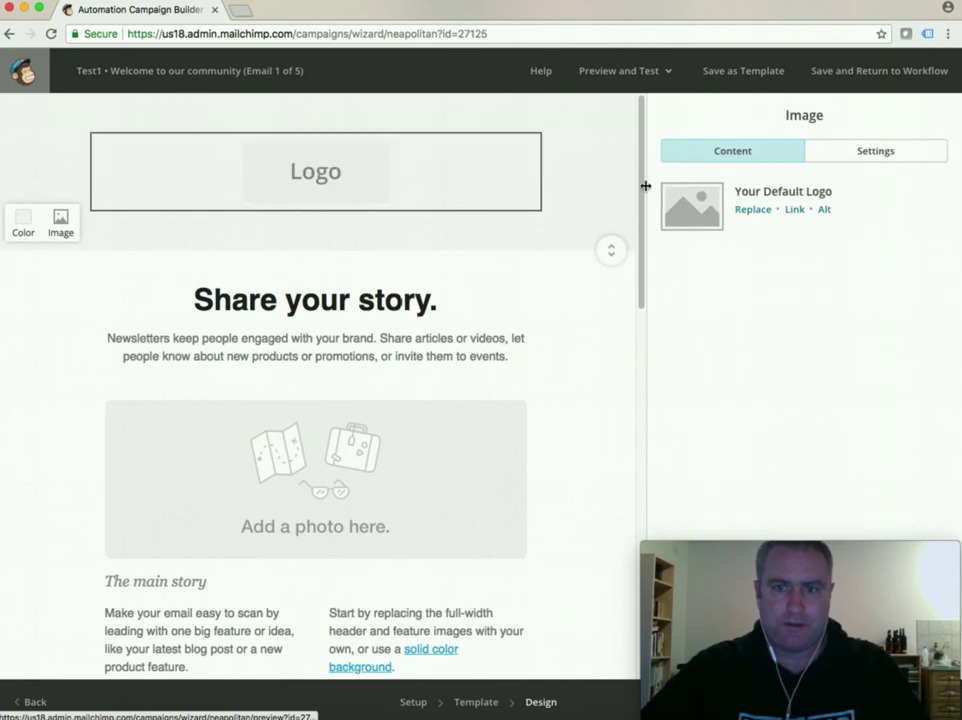
{"action": "left_click", "coordinate": [760, 212]}
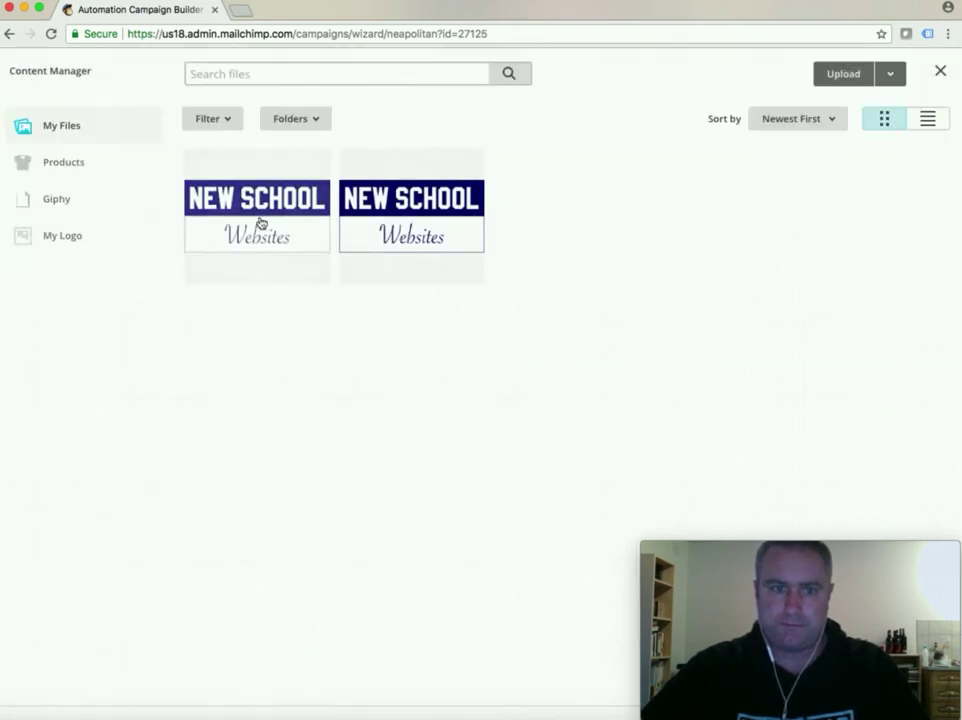
{"action": "left_click", "coordinate": [455, 222]}
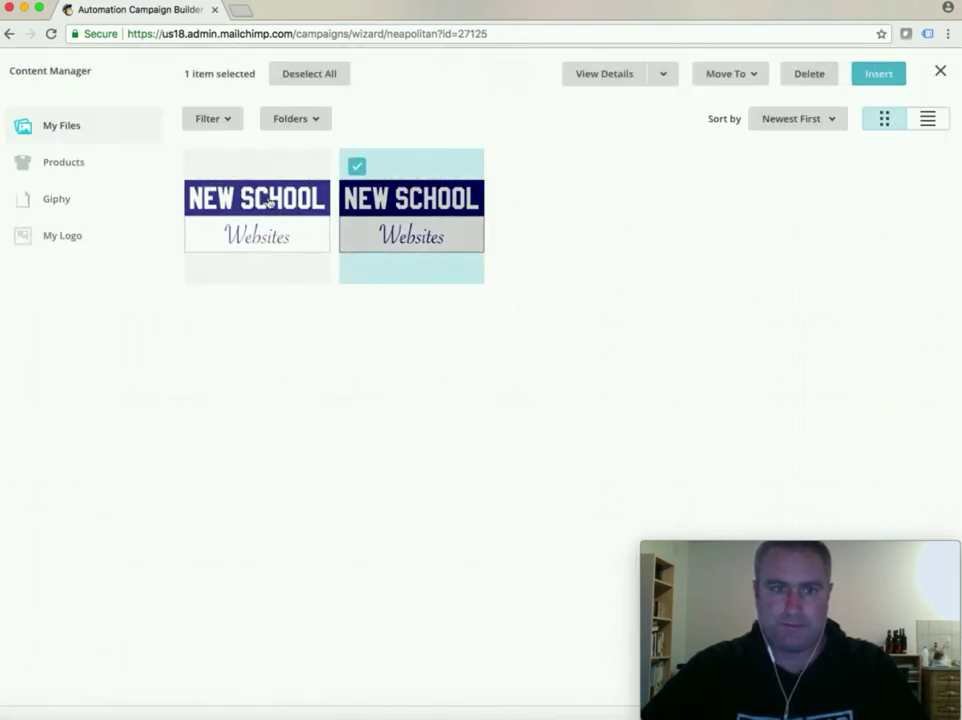
{"action": "left_click", "coordinate": [882, 81]}
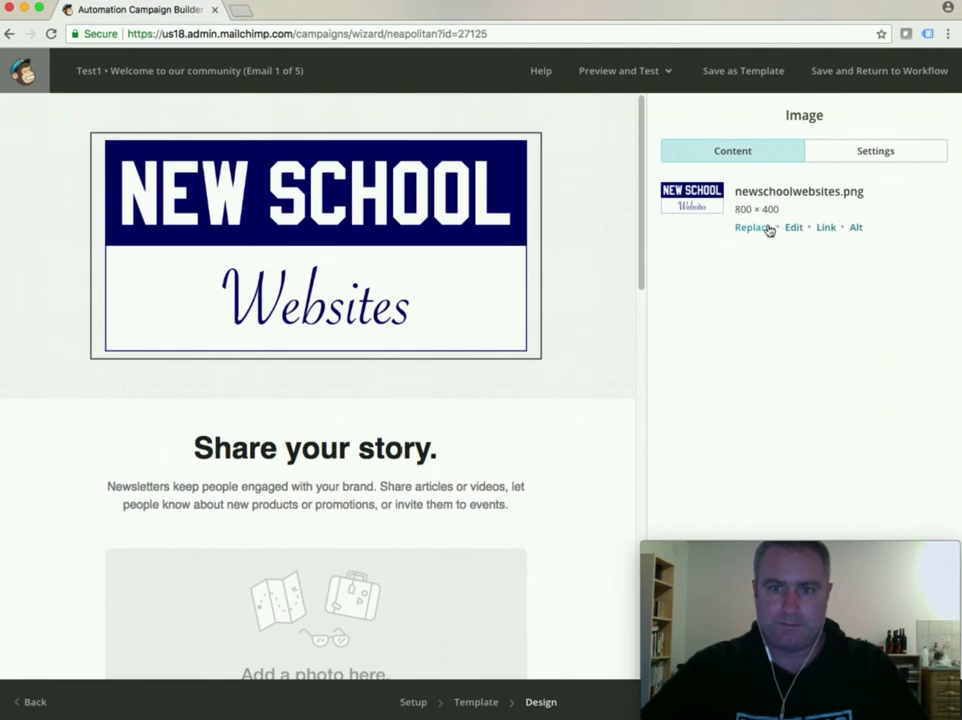
Replace the header logo with the smaller 200 × 100 New School Websites image.
{"action": "left_click", "coordinate": [766, 228]}
{"action": "left_click", "coordinate": [281, 215]}
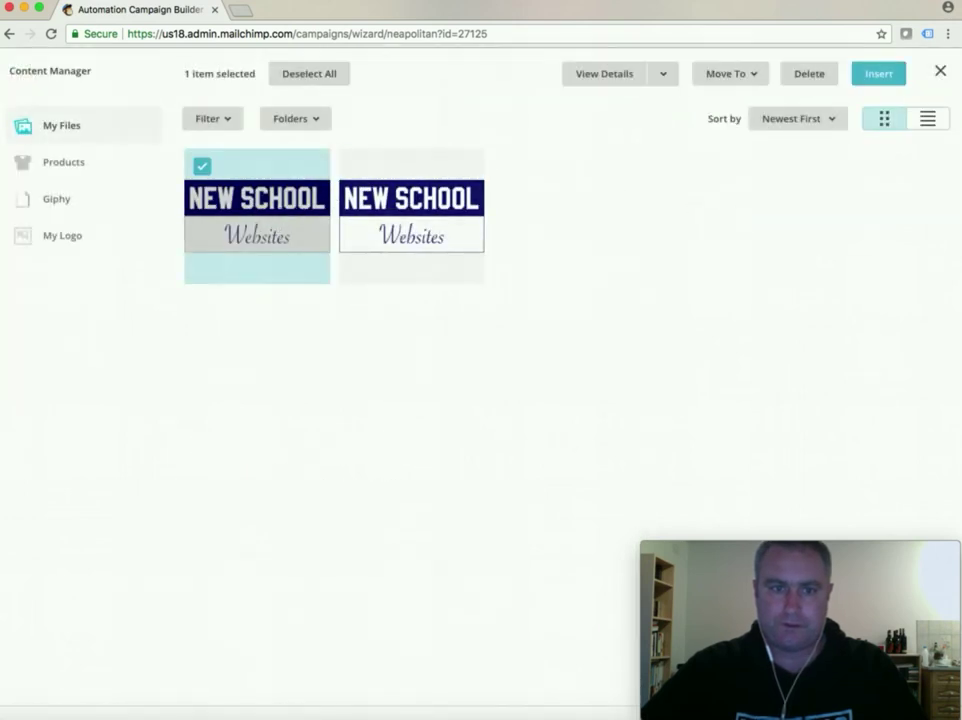
{"action": "left_click", "coordinate": [878, 74]}
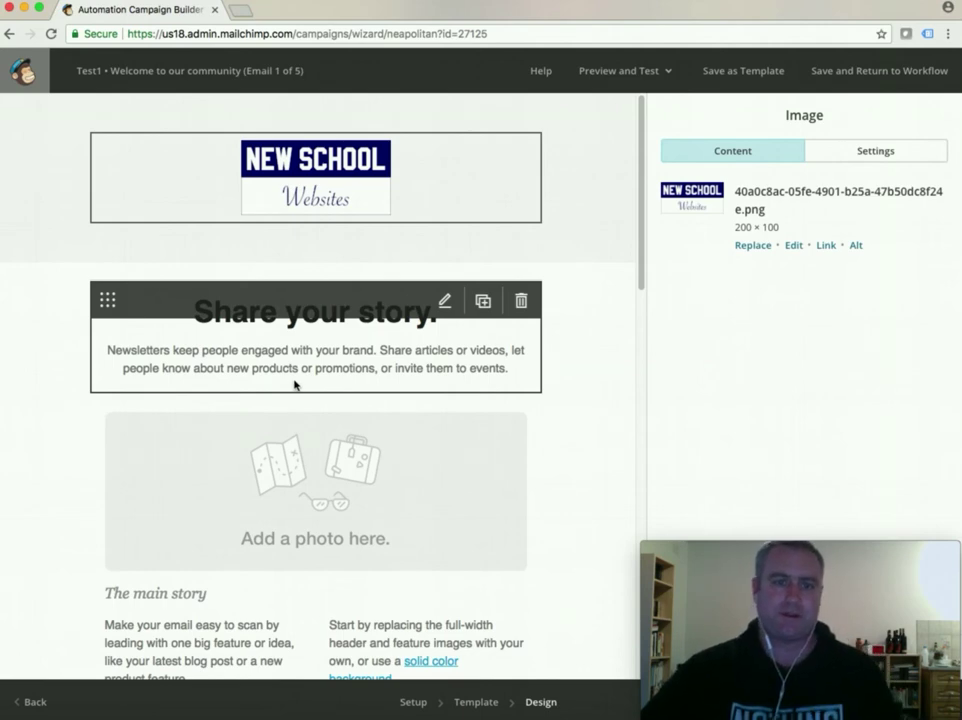
Look over the rest of the email layout, then save the design and return to the Test1 workflow.
{"action": "scroll", "coordinate": [303, 367], "scroll_direction": "down", "scroll_amount": 1}
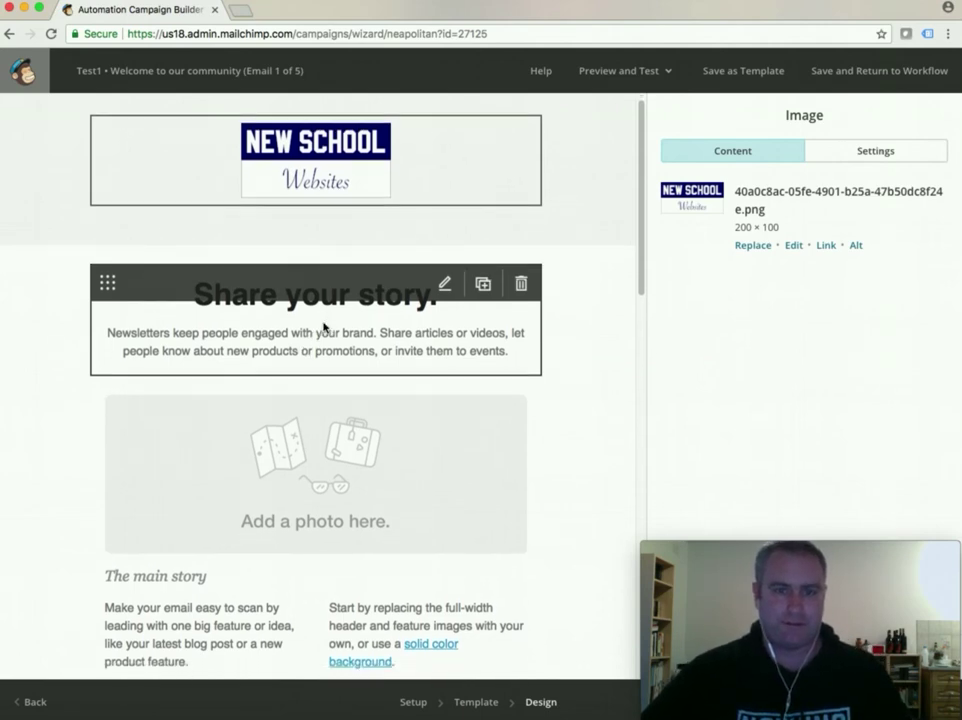
{"action": "scroll", "coordinate": [324, 327], "scroll_direction": "down", "scroll_amount": 3}
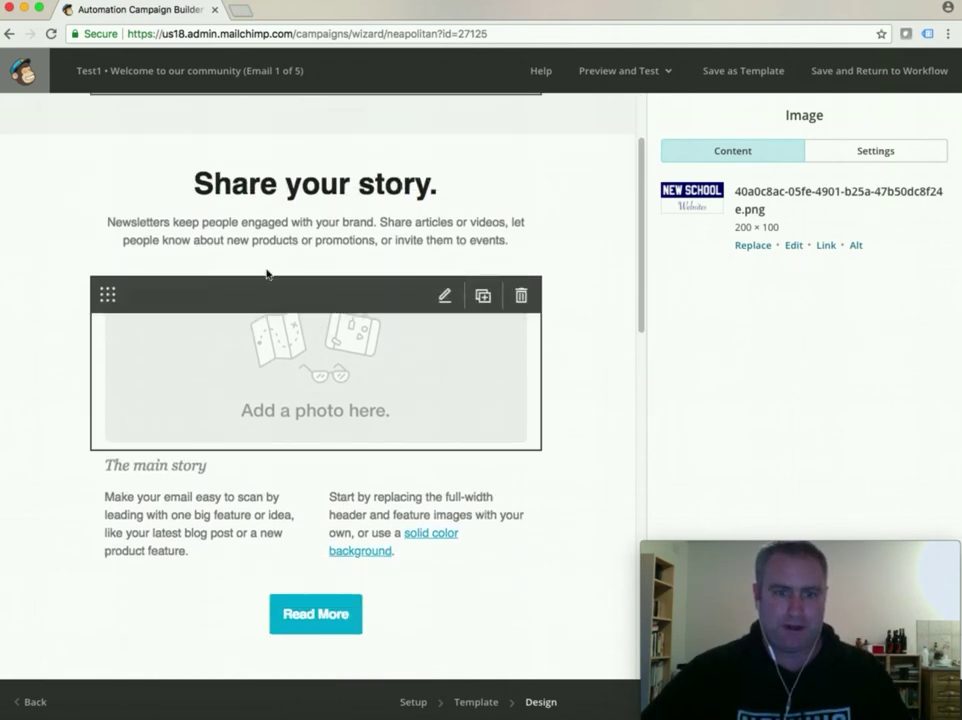
{"action": "scroll", "coordinate": [258, 382], "scroll_direction": "down", "scroll_amount": 8}
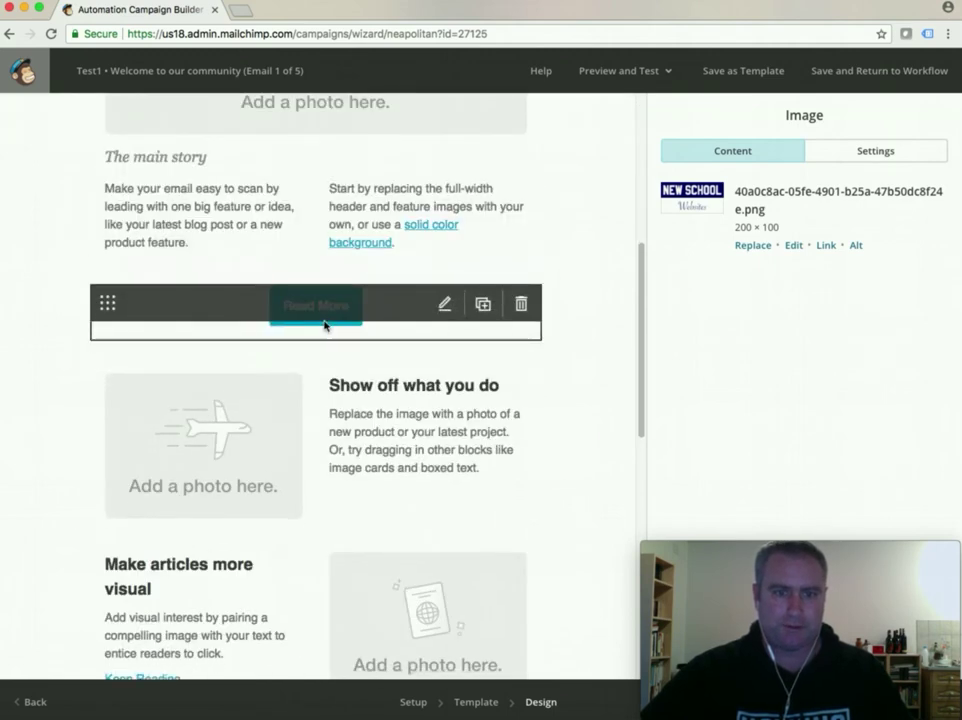
{"action": "scroll", "coordinate": [270, 418], "scroll_direction": "up", "scroll_amount": 2}
{"action": "scroll", "coordinate": [270, 418], "scroll_direction": "down", "scroll_amount": 10}
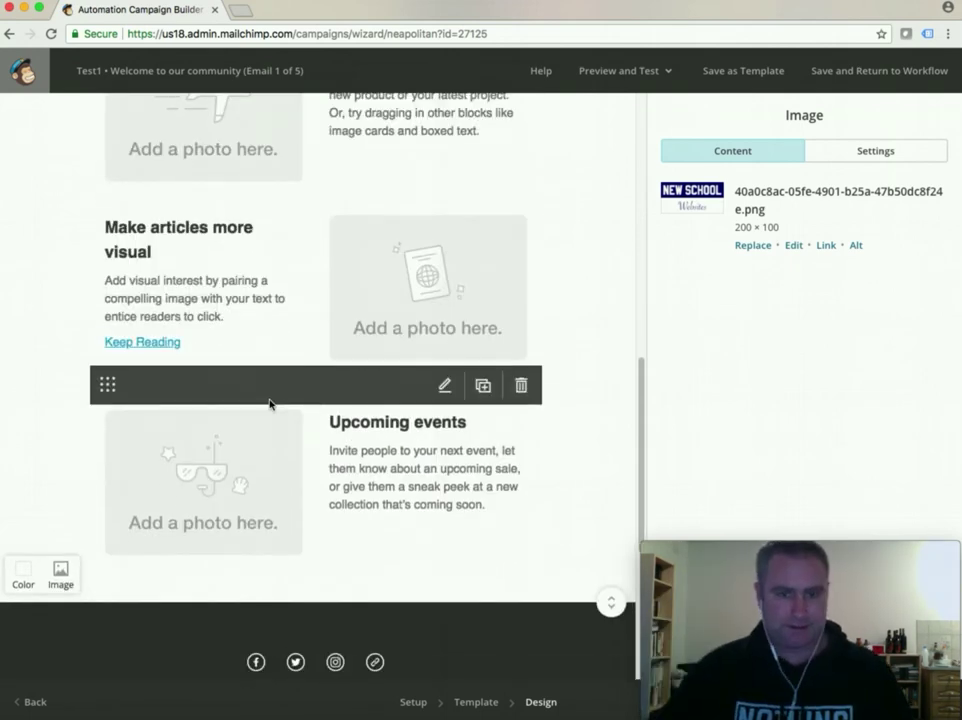
{"action": "left_click_drag", "start_coordinate": [800, 548], "coordinate": [734, 345]}
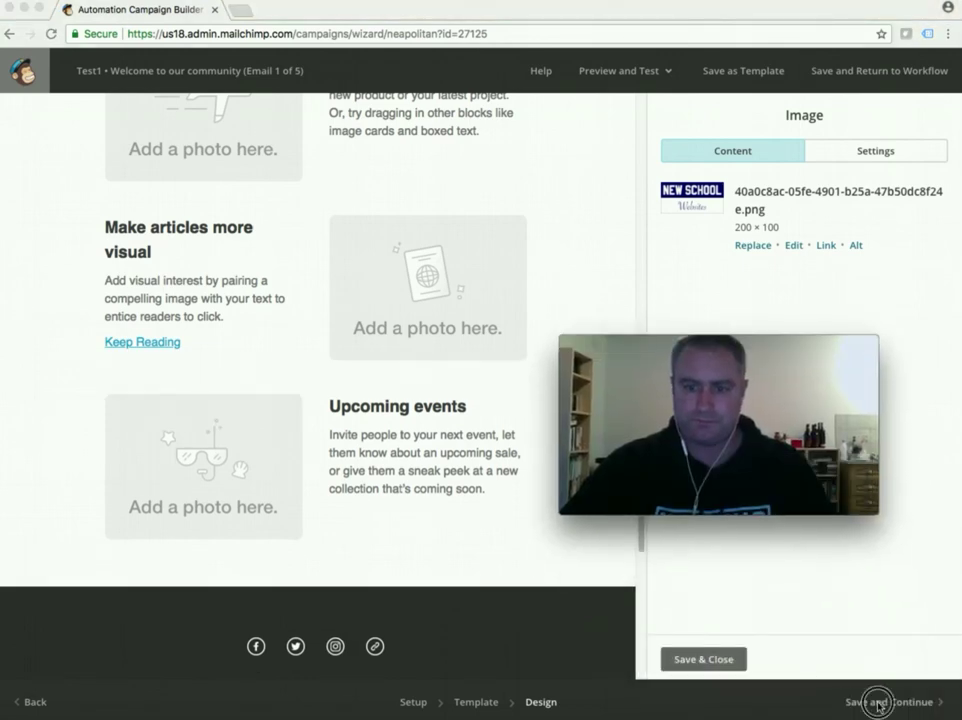
{"action": "left_click", "coordinate": [877, 705]}
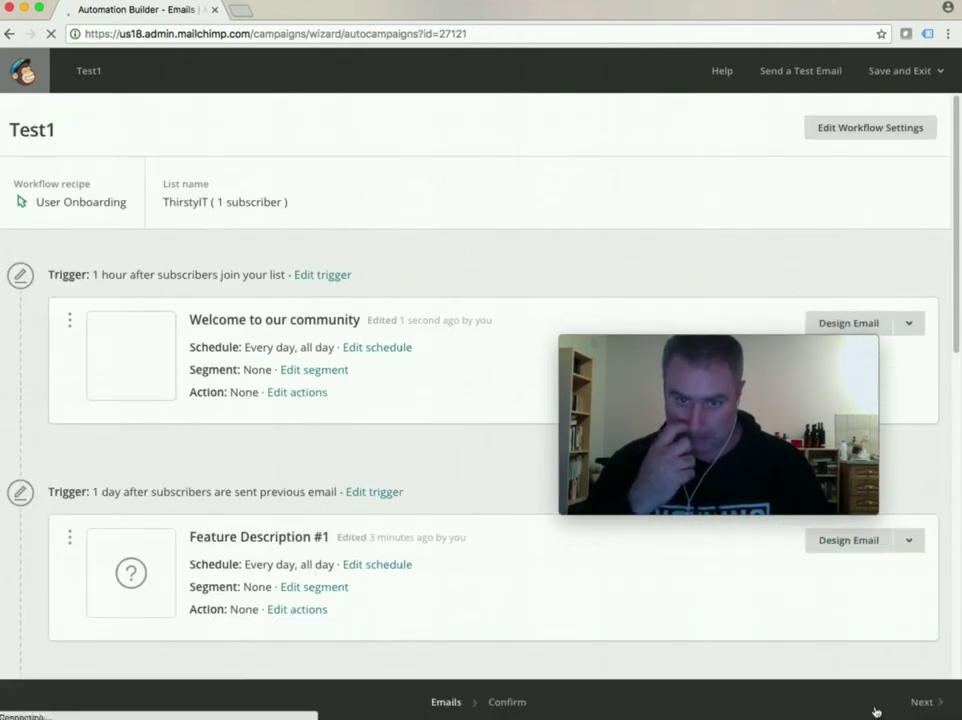
Review the remaining emails in the Test1 workflow and continue to its confirmation stage.
{"action": "mouse_move", "coordinate": [686, 359]}
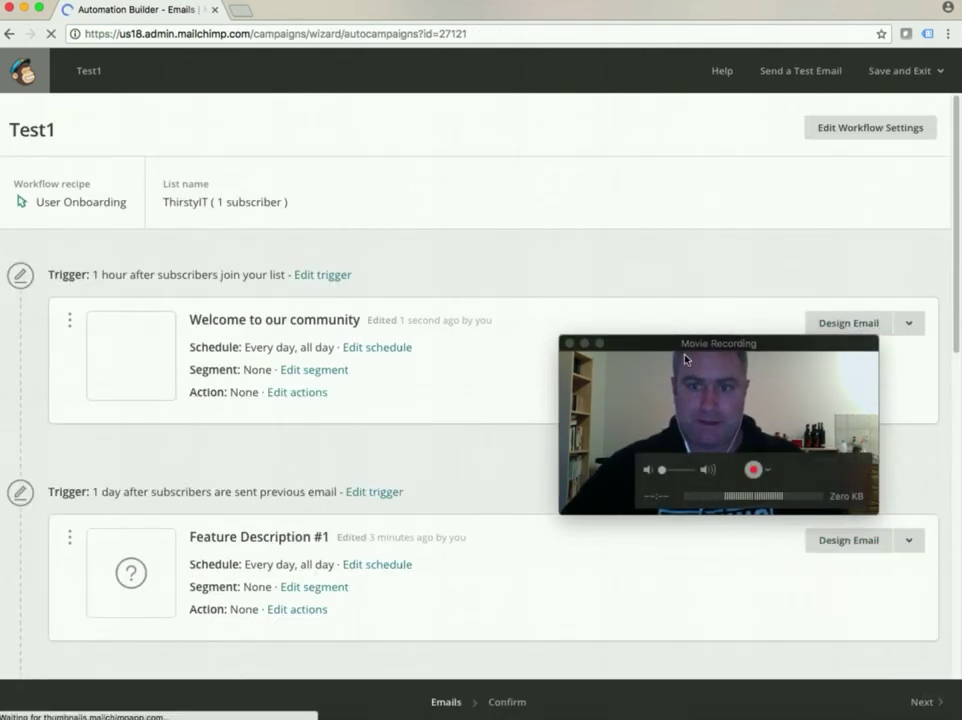
{"action": "left_click_drag", "start_coordinate": [686, 359], "coordinate": [763, 546]}
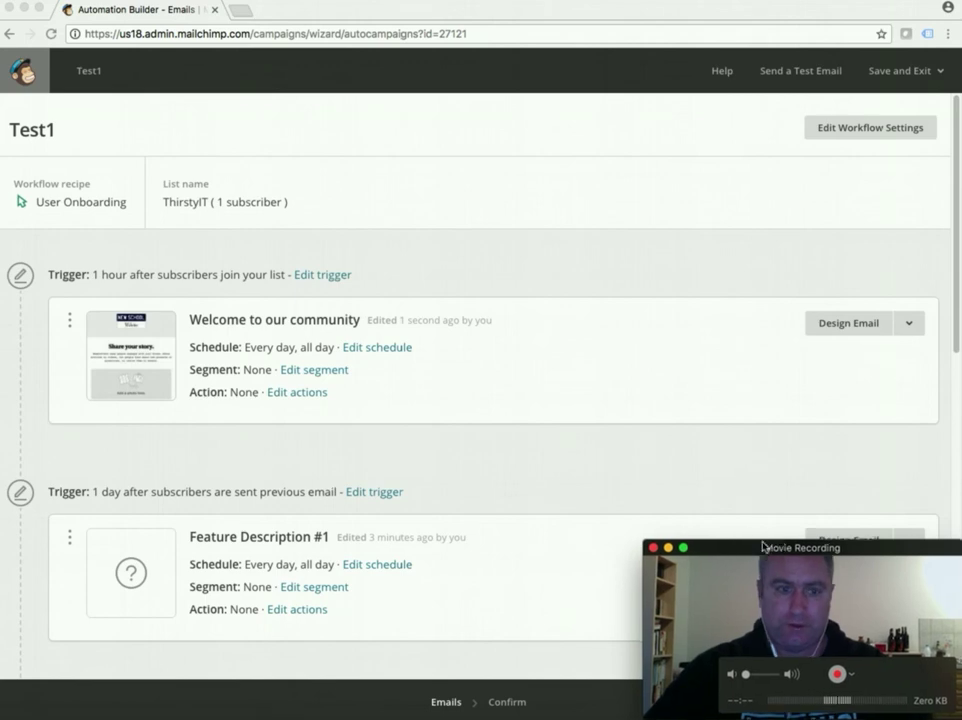
{"action": "scroll", "coordinate": [243, 457], "scroll_direction": "down", "scroll_amount": 5}
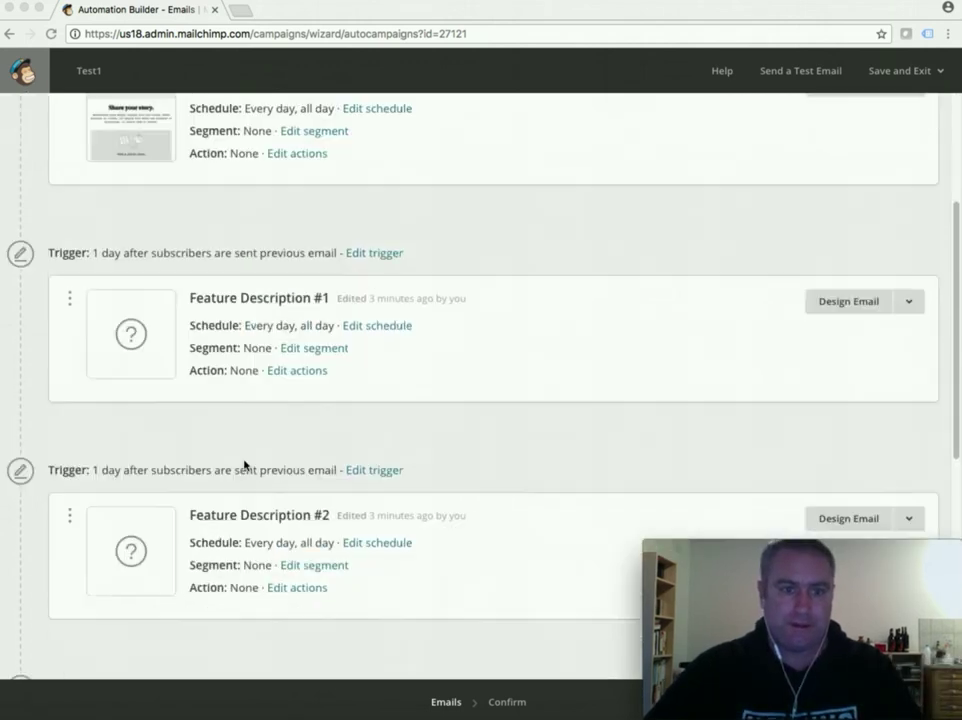
{"action": "scroll", "coordinate": [244, 464], "scroll_direction": "down", "scroll_amount": 10}
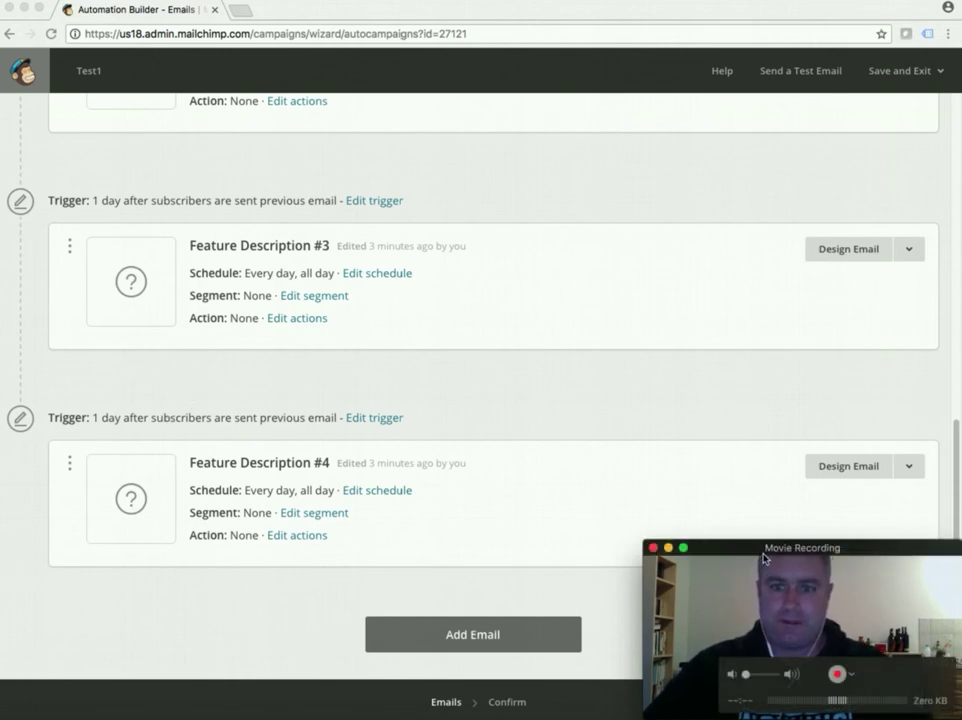
{"action": "left_click_drag", "start_coordinate": [763, 555], "coordinate": [610, 460]}
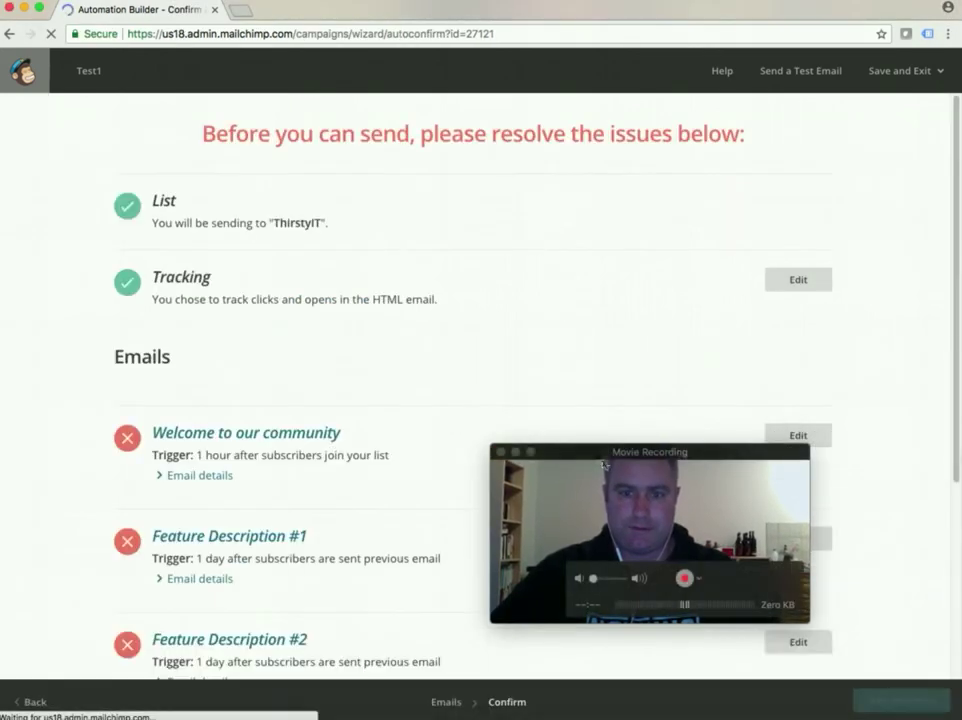
Examine the confirmation checklist for the list, the tracking and each of the five onboarding emails.
{"action": "left_click_drag", "start_coordinate": [603, 458], "coordinate": [749, 553]}
{"action": "scroll", "coordinate": [303, 467], "scroll_direction": "down", "scroll_amount": 1}
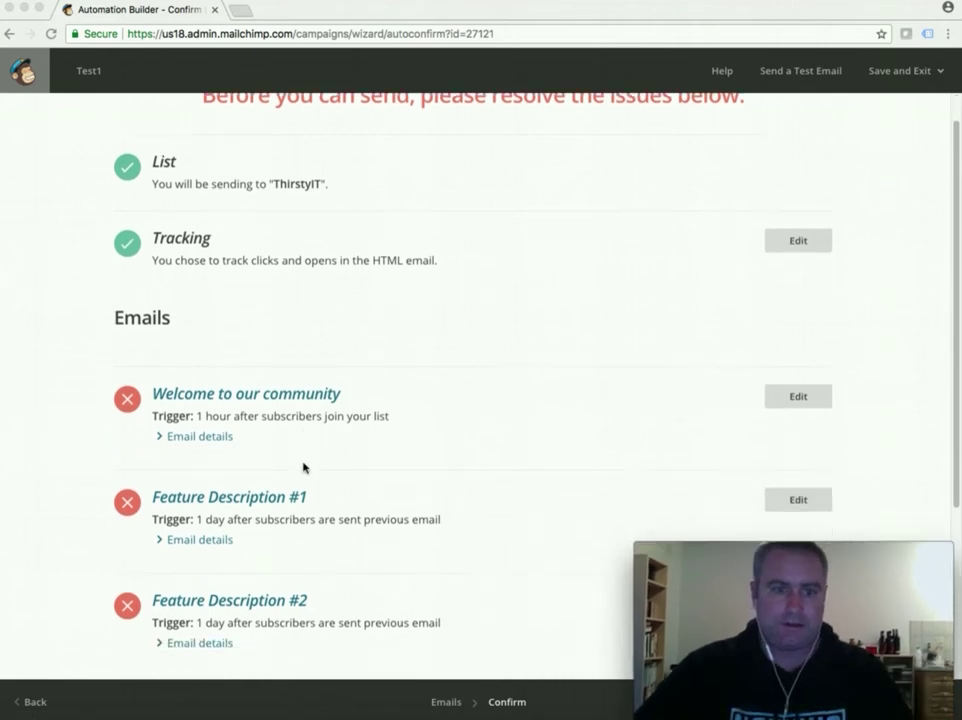
{"action": "scroll", "coordinate": [260, 429], "scroll_direction": "down", "scroll_amount": 5}
{"action": "scroll", "coordinate": [277, 432], "scroll_direction": "up", "scroll_amount": 5}
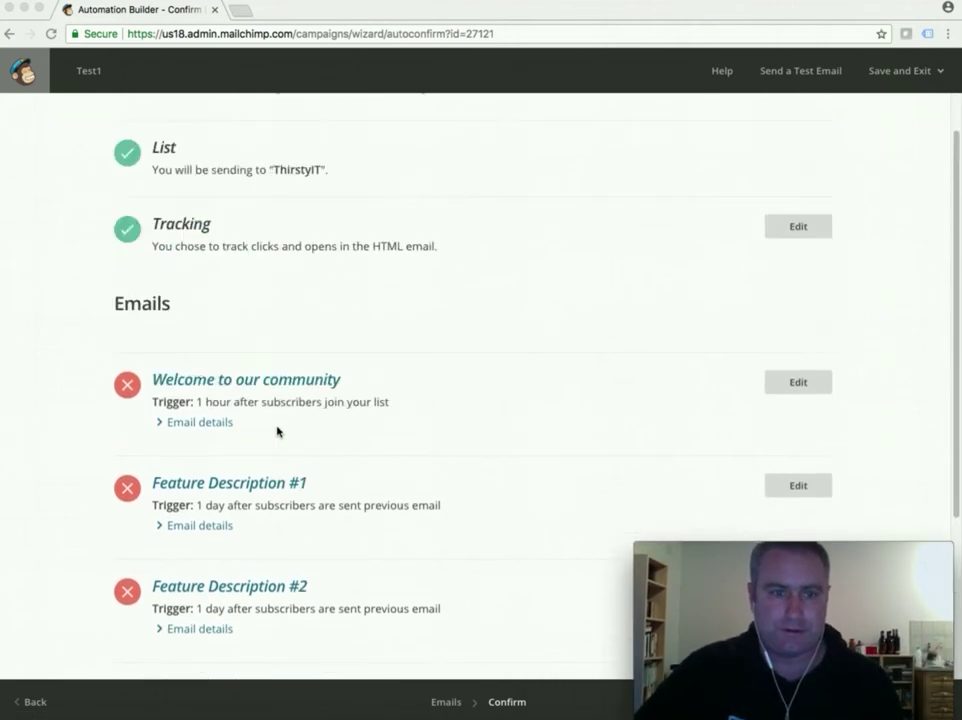
{"action": "scroll", "coordinate": [277, 430], "scroll_direction": "up", "scroll_amount": 2}
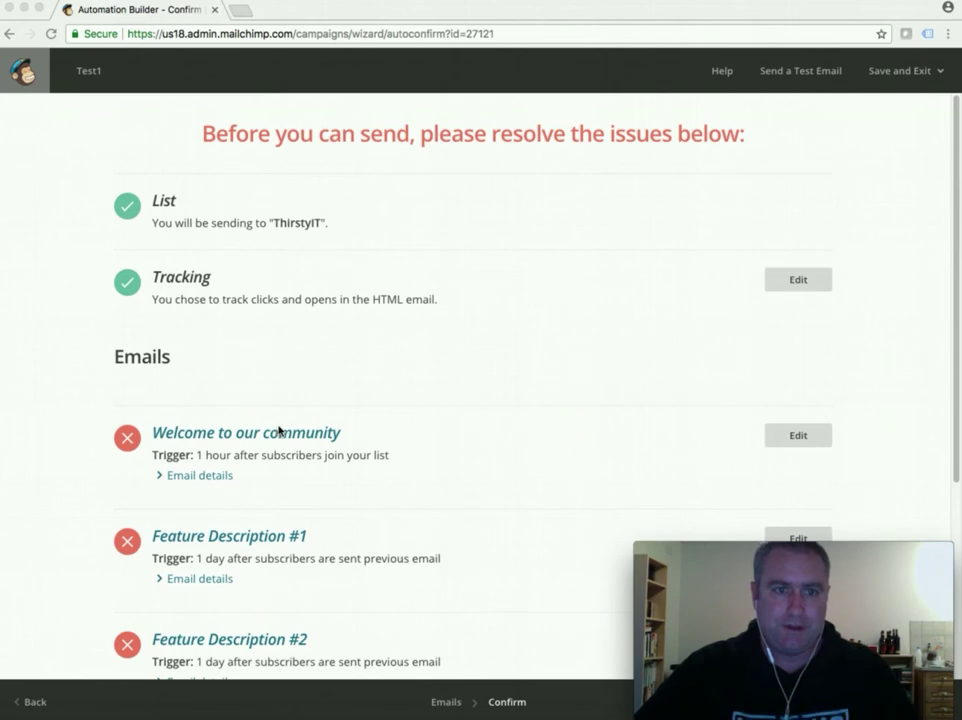
{"action": "scroll", "coordinate": [264, 346], "scroll_direction": "down", "scroll_amount": 1}
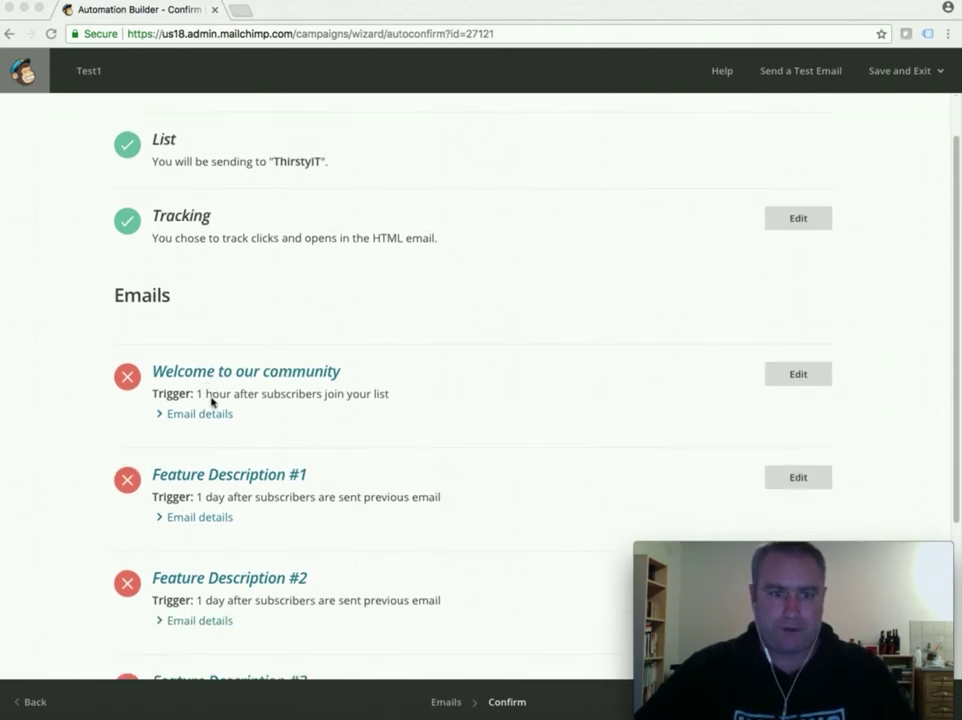
{"action": "scroll", "coordinate": [255, 396], "scroll_direction": "down", "scroll_amount": 4}
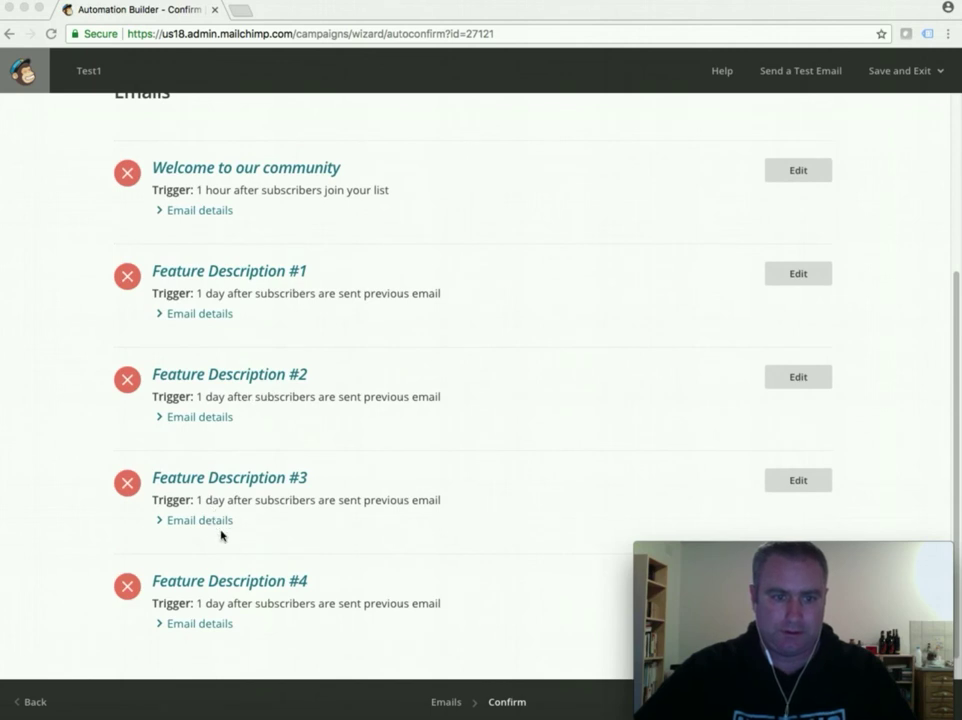
{"action": "scroll", "coordinate": [703, 404], "scroll_direction": "down", "scroll_amount": 1}
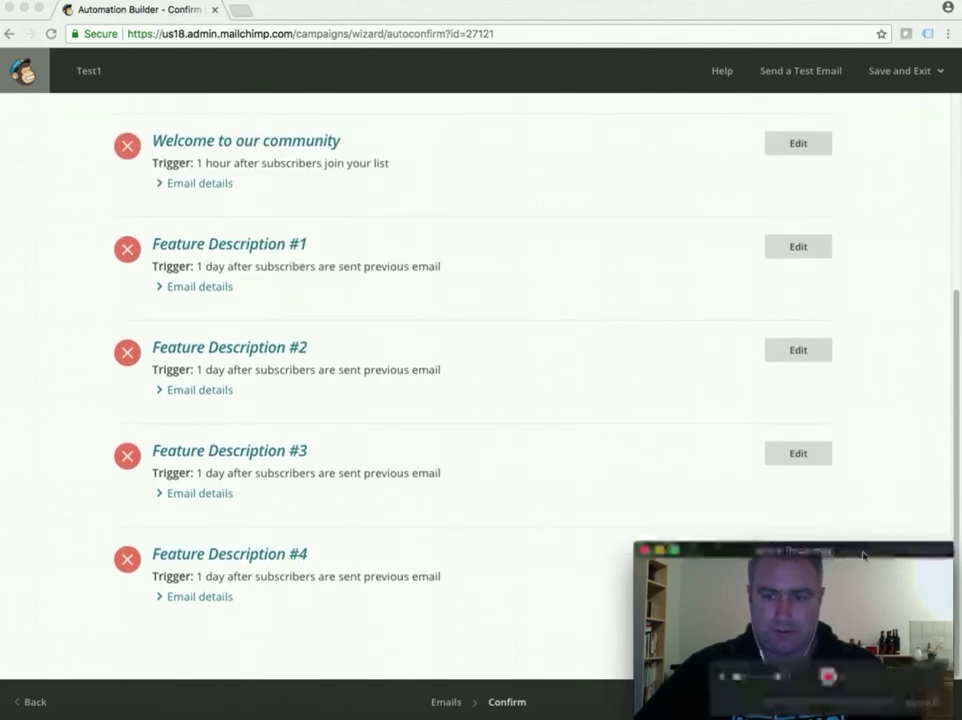
{"action": "left_click_drag", "start_coordinate": [797, 550], "coordinate": [651, 423]}
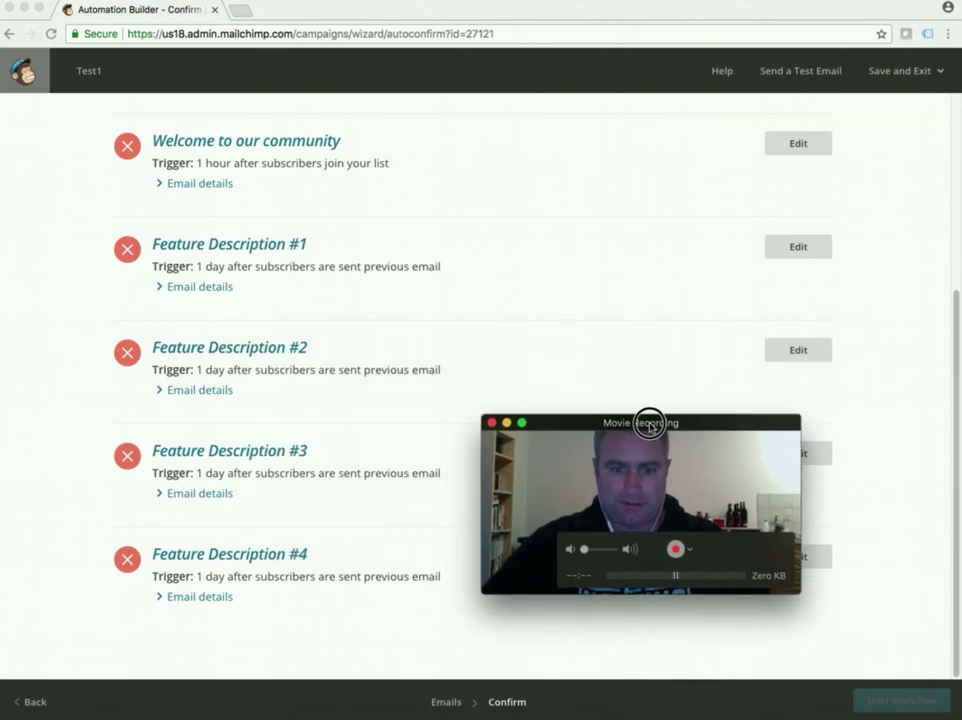
{"action": "left_click", "coordinate": [503, 704]}
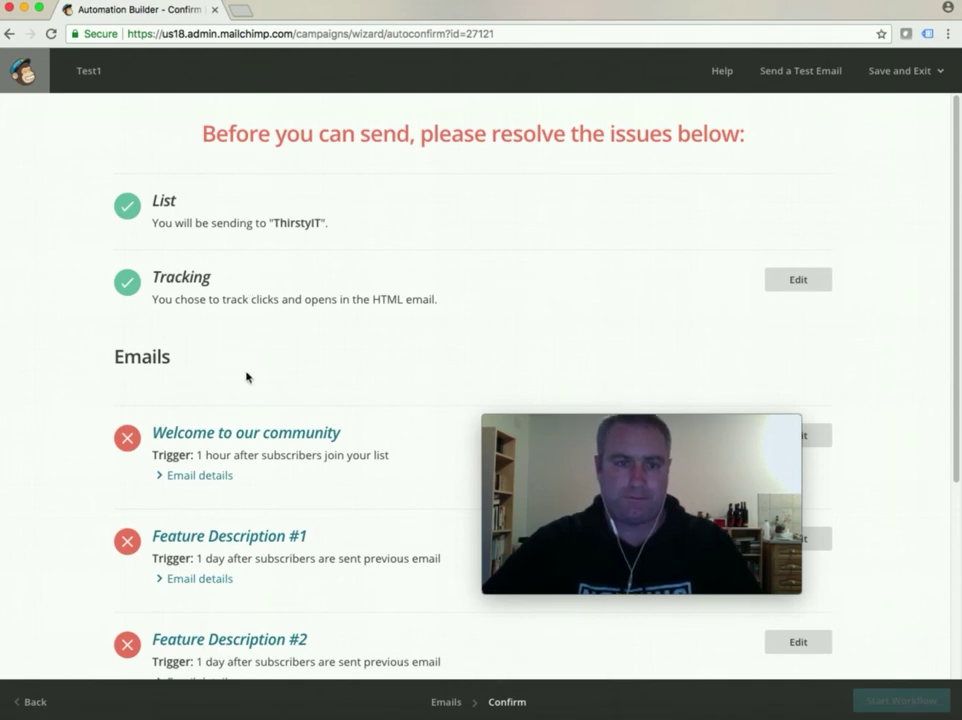
{"action": "mouse_move", "coordinate": [557, 427]}
{"action": "left_click_drag", "start_coordinate": [557, 427], "coordinate": [723, 554]}
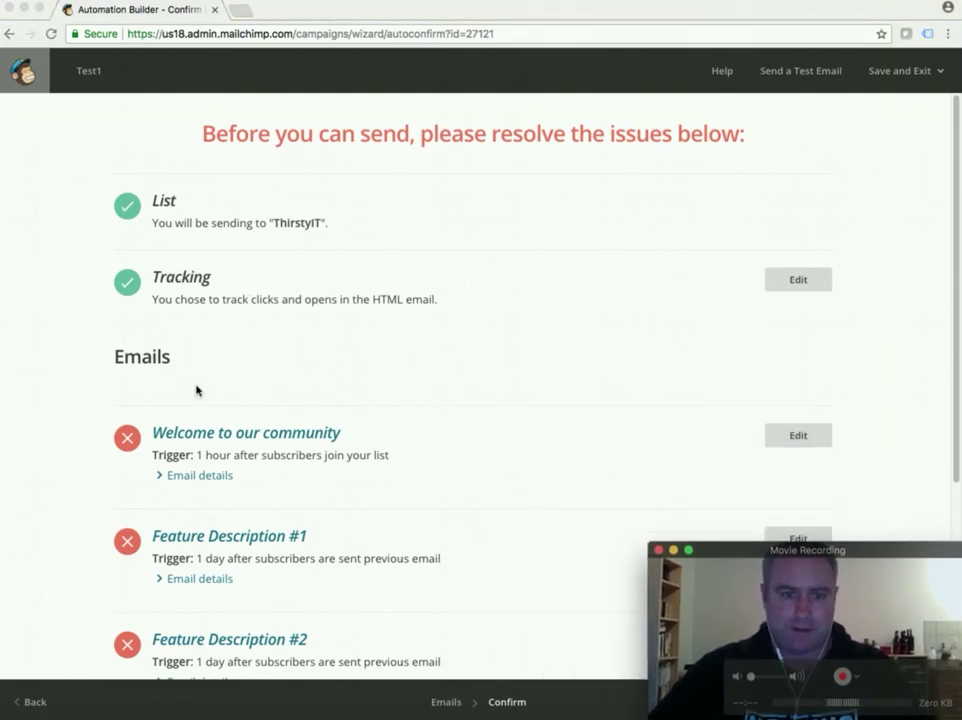
{"action": "scroll", "coordinate": [135, 311], "scroll_direction": "down", "scroll_amount": 5}
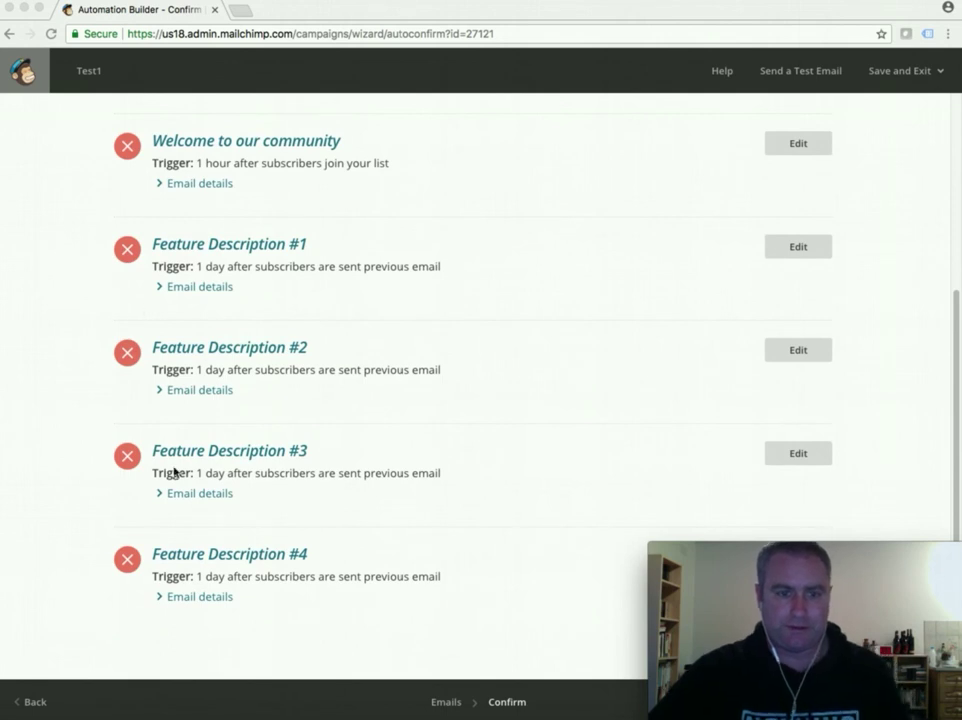
Expand the details of the Welcome to our community email and review its trigger, subject, preview text, replies, default text content and Social Cards.
{"action": "left_click", "coordinate": [200, 186]}
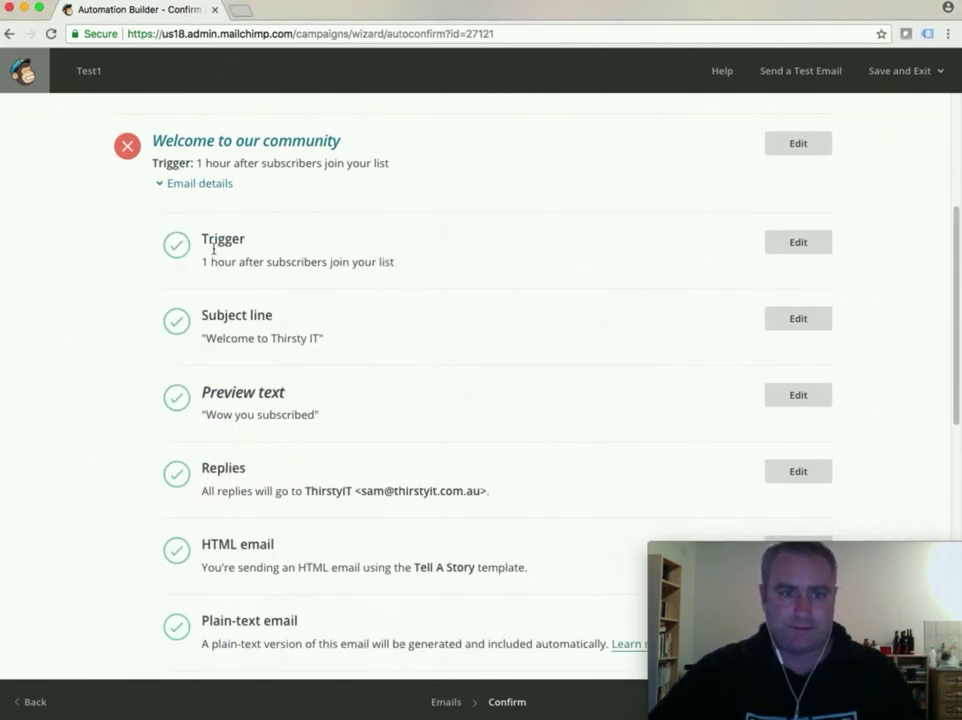
{"action": "scroll", "coordinate": [251, 361], "scroll_direction": "down", "scroll_amount": 2}
{"action": "scroll", "coordinate": [251, 363], "scroll_direction": "up", "scroll_amount": 1}
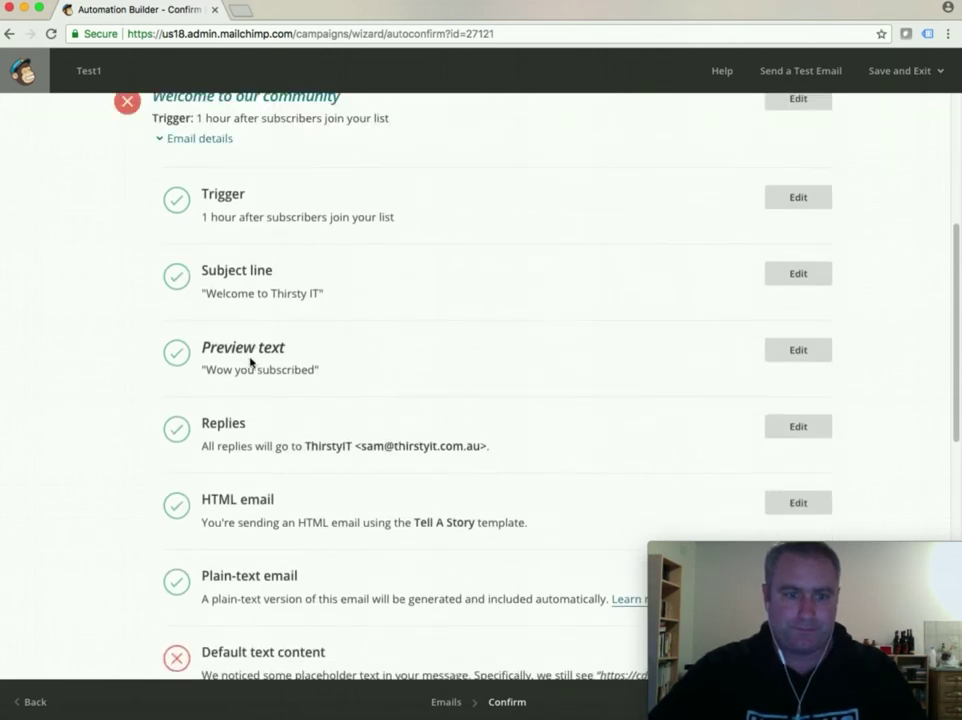
{"action": "scroll", "coordinate": [252, 362], "scroll_direction": "down", "scroll_amount": 4}
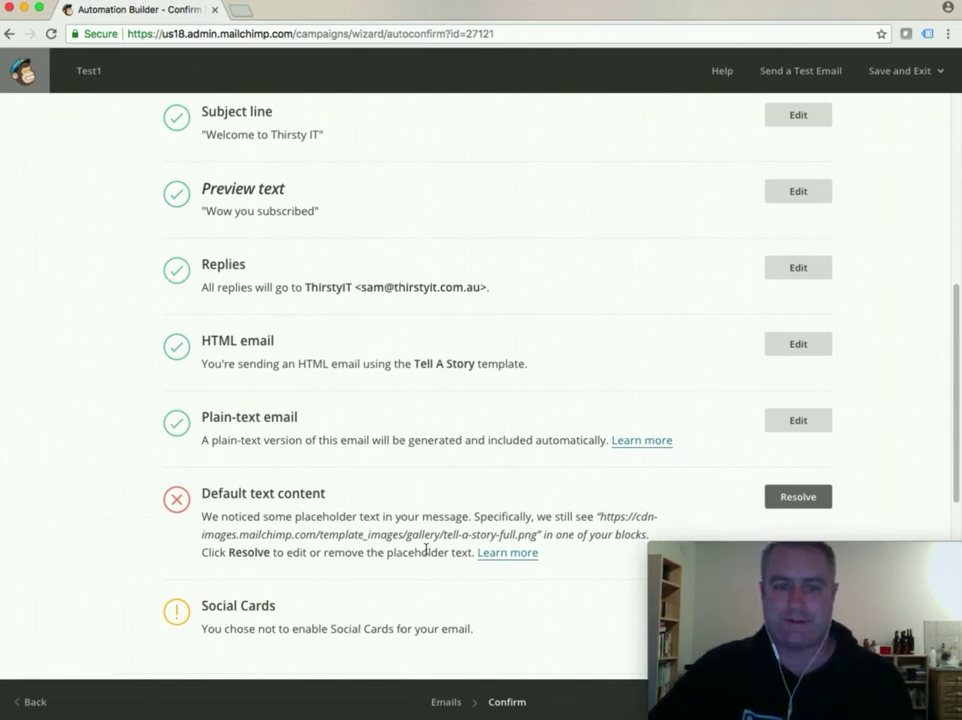
{"action": "scroll", "coordinate": [346, 532], "scroll_direction": "down", "scroll_amount": 3}
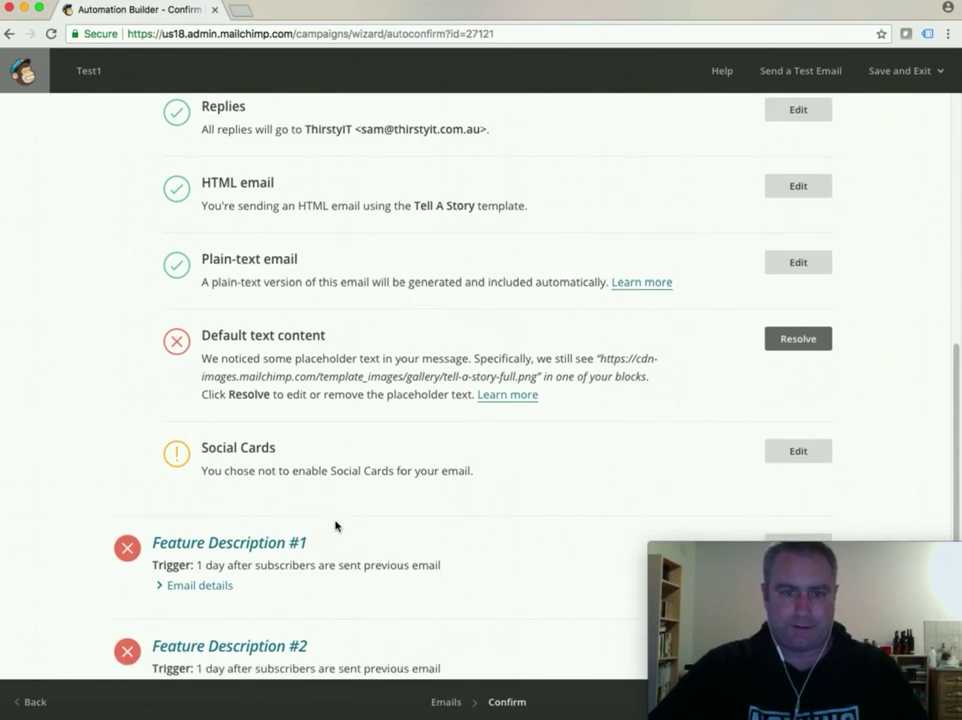
{"action": "scroll", "coordinate": [336, 525], "scroll_direction": "up", "scroll_amount": 3}
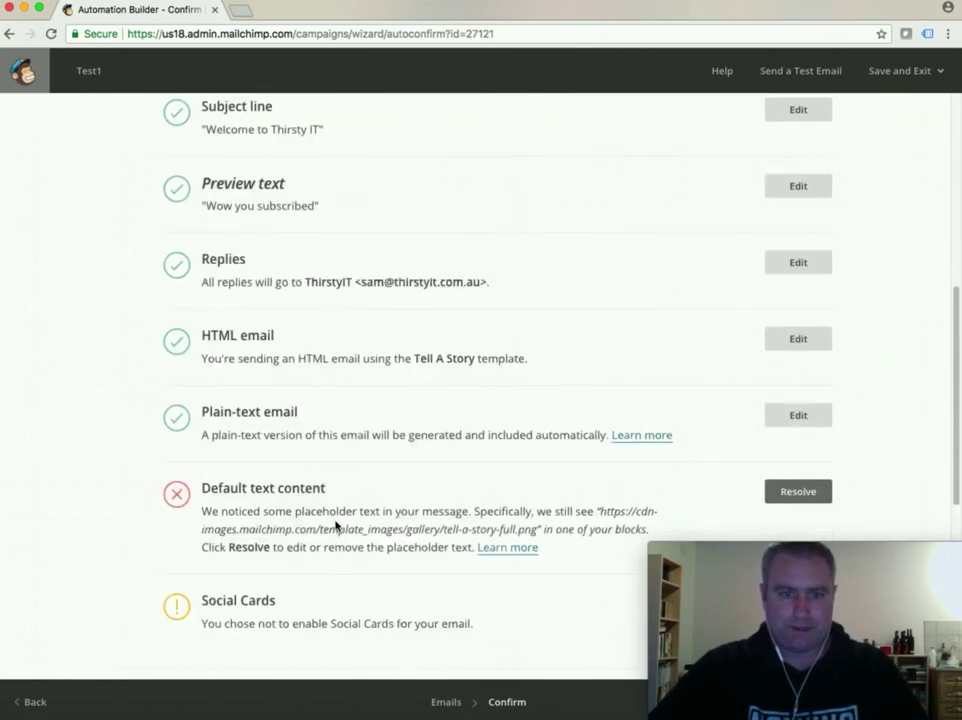
{"action": "scroll", "coordinate": [337, 524], "scroll_direction": "down", "scroll_amount": 5}
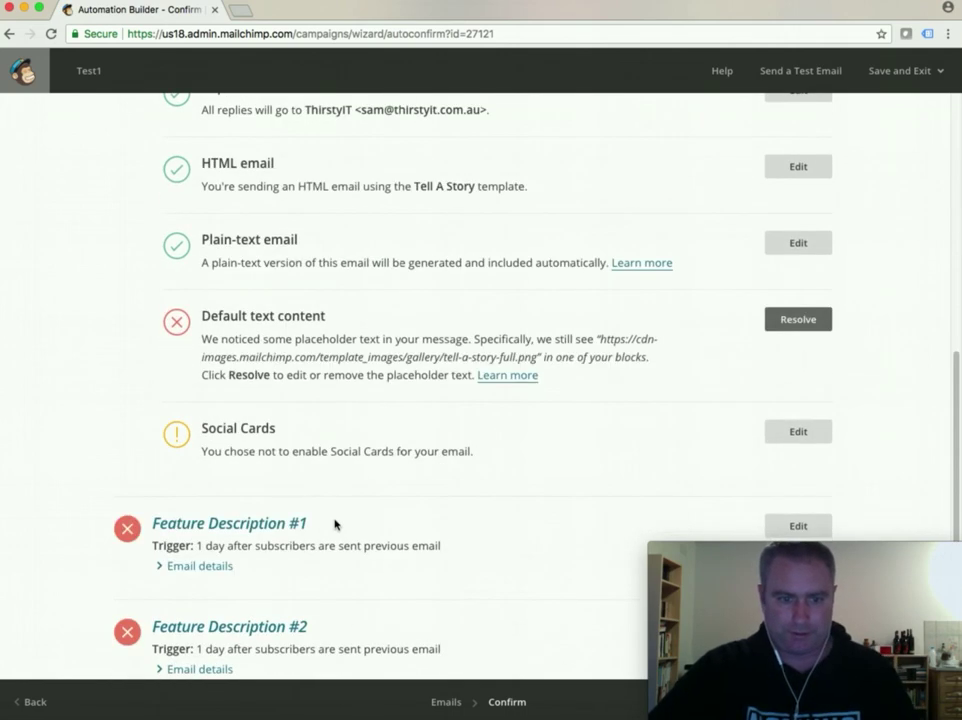
{"action": "scroll", "coordinate": [336, 524], "scroll_direction": "up", "scroll_amount": 2}
{"action": "scroll", "coordinate": [336, 523], "scroll_direction": "up", "scroll_amount": 8}
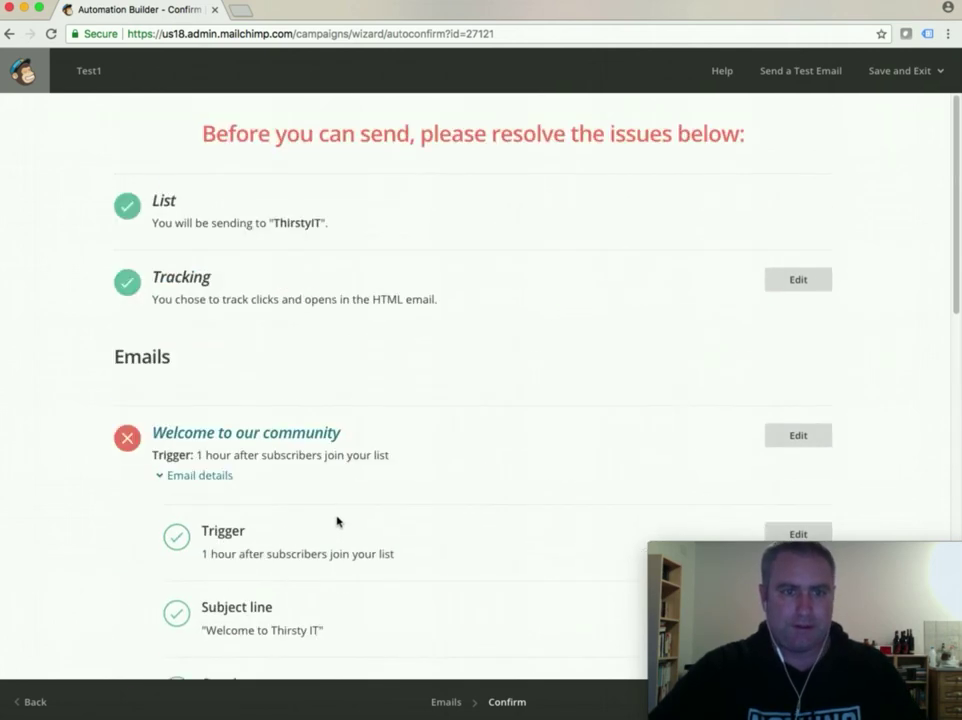
Exit the Test1 automation without starting it, keeping it as a draft, and return to the dashboard.
{"action": "left_click", "coordinate": [18, 68]}
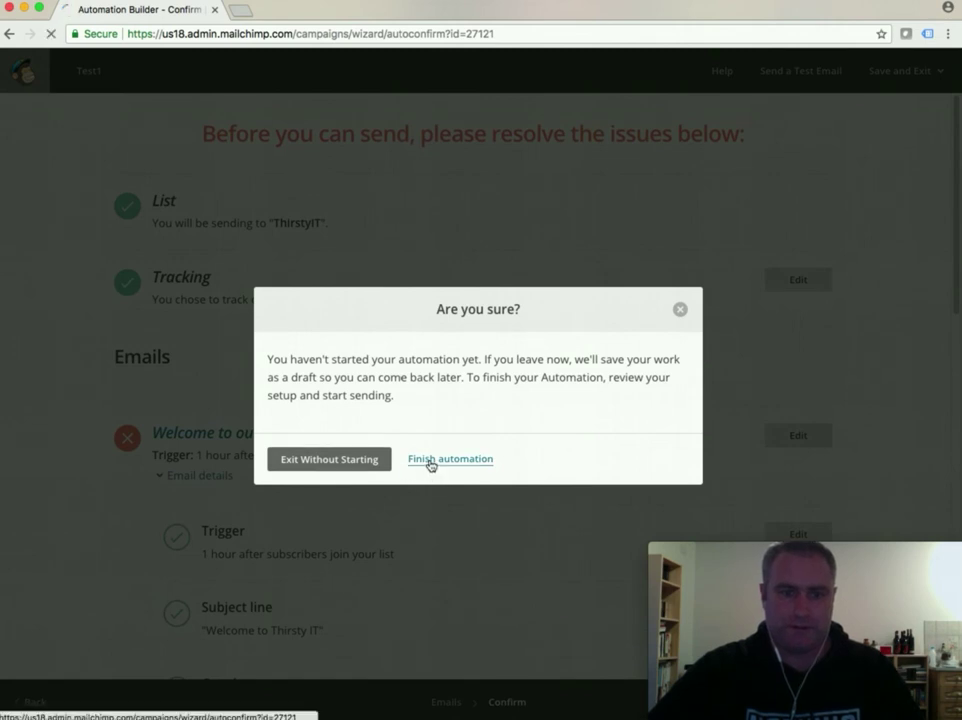
{"action": "left_click", "coordinate": [430, 460]}
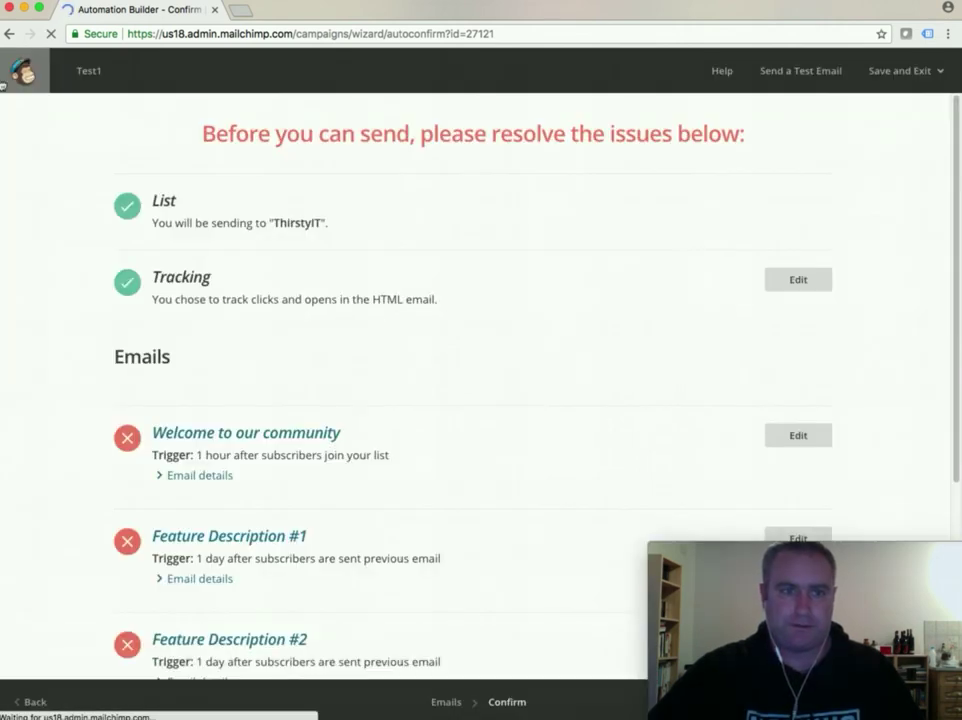
{"action": "left_click", "coordinate": [14, 72]}
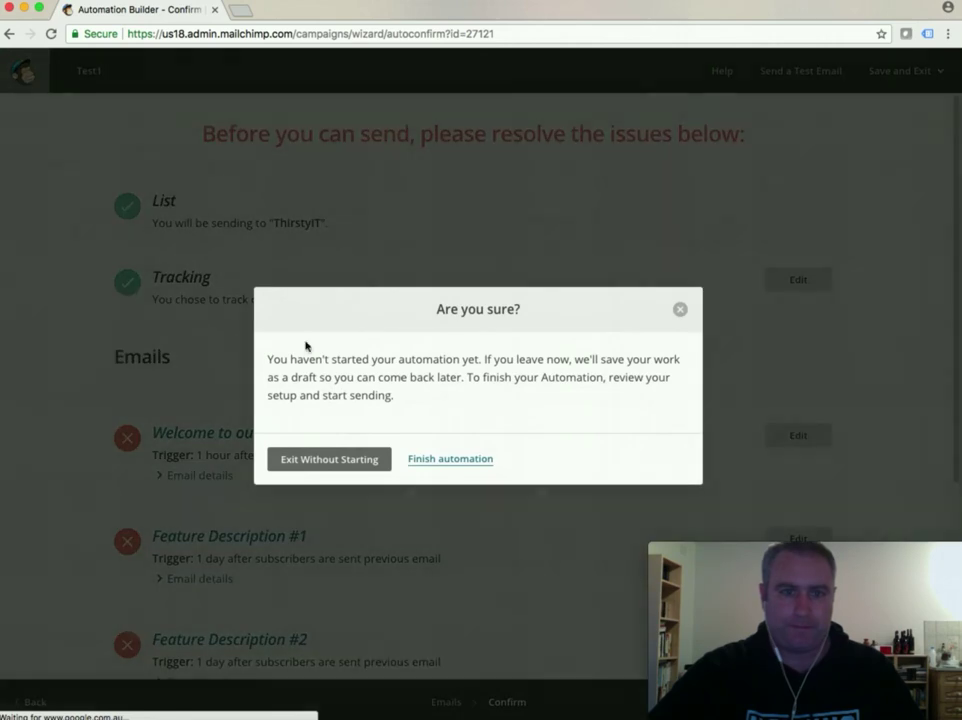
{"action": "left_click", "coordinate": [306, 464]}
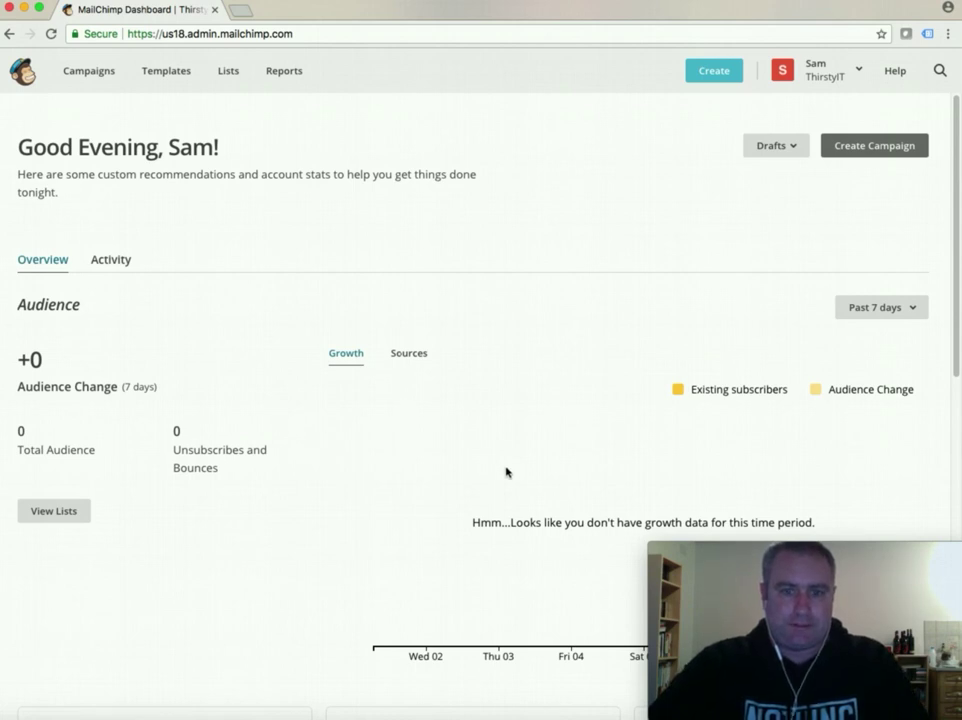
{"action": "left_click_drag", "start_coordinate": [787, 552], "coordinate": [575, 187]}
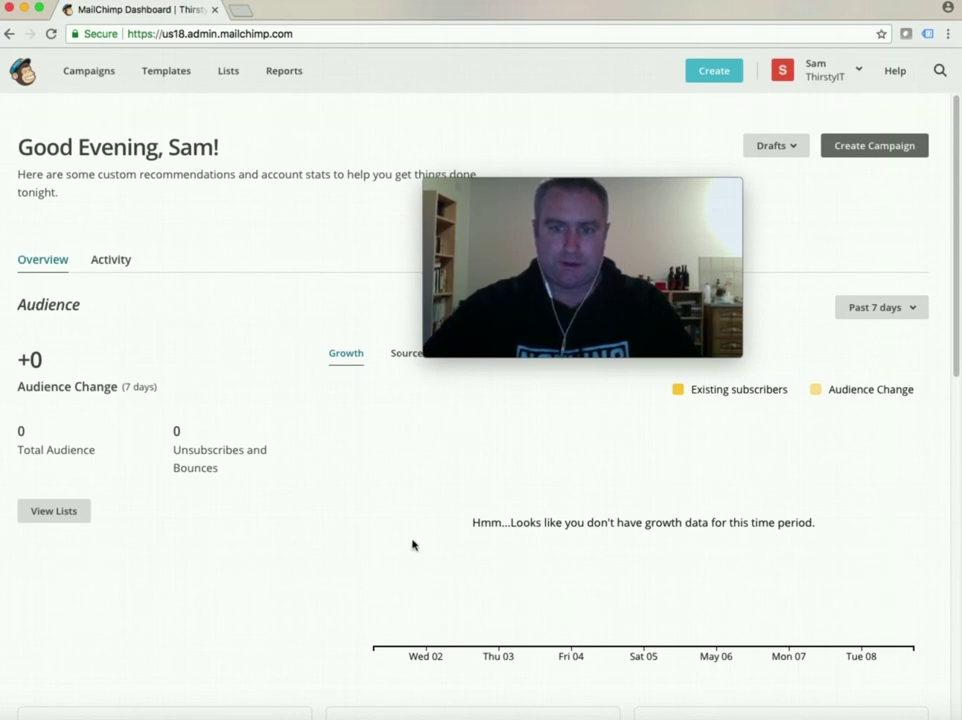
{"action": "left_click_drag", "start_coordinate": [554, 181], "coordinate": [768, 552]}
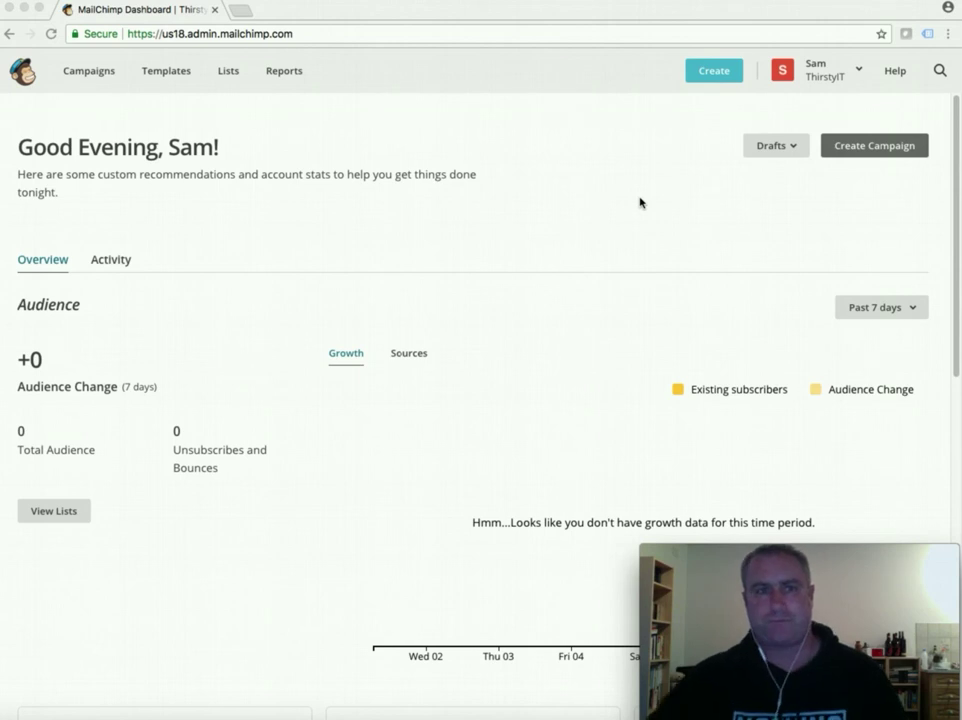
Open the campaign list and examine the Test1 user onboarding automation and the Test1 landing page for the ThirstyIT list.
{"action": "left_click", "coordinate": [104, 71]}
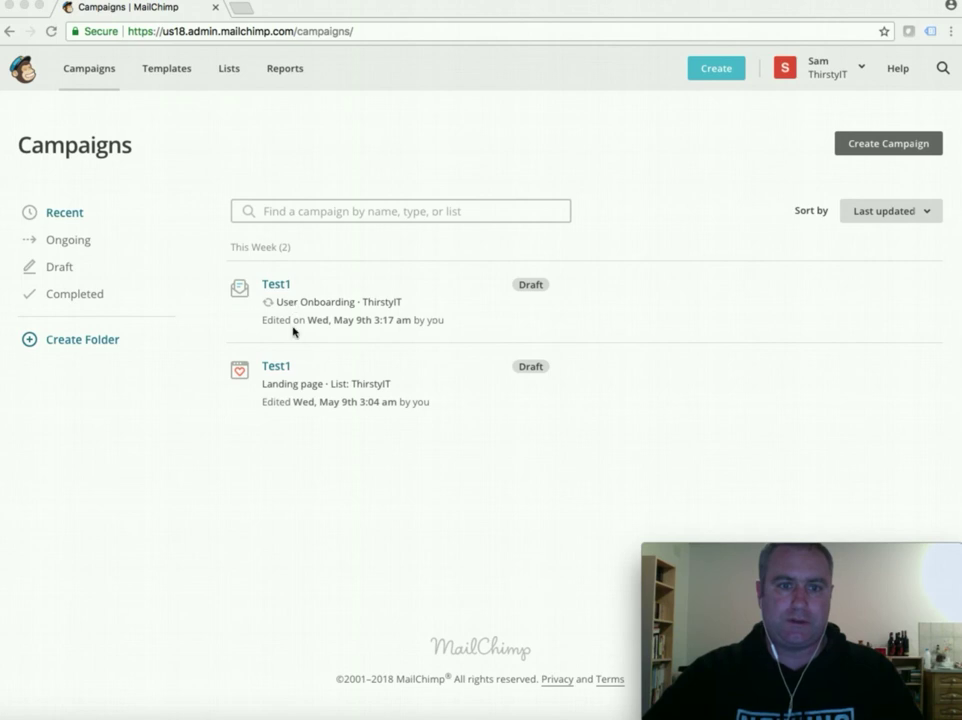
{"action": "left_click", "coordinate": [241, 393]}
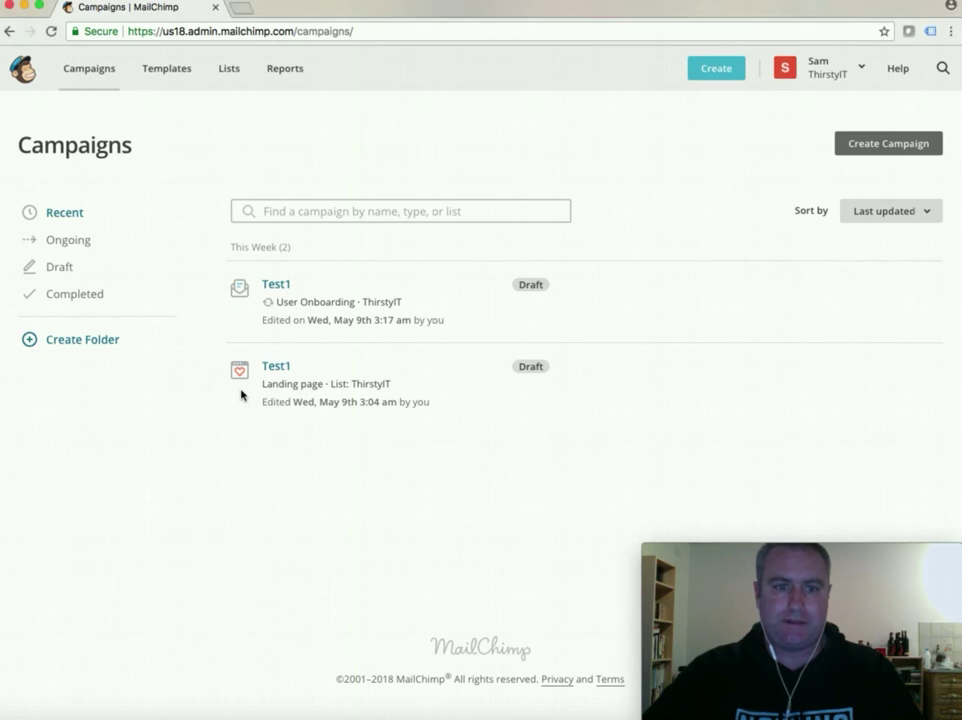
{"action": "mouse_move", "coordinate": [241, 395]}
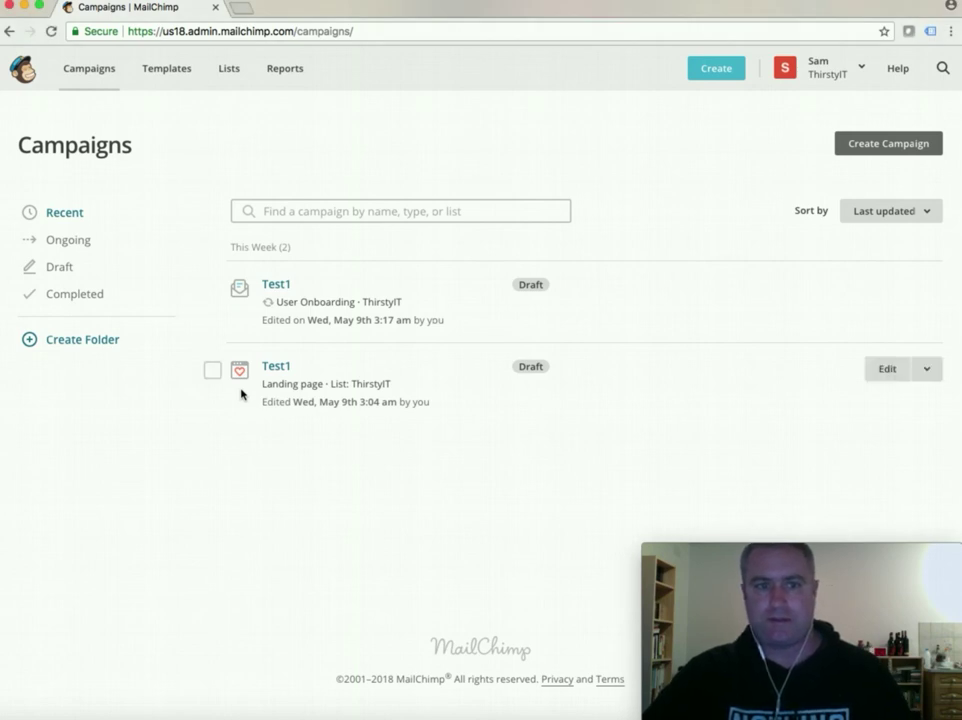
{"action": "left_click", "coordinate": [222, 68]}
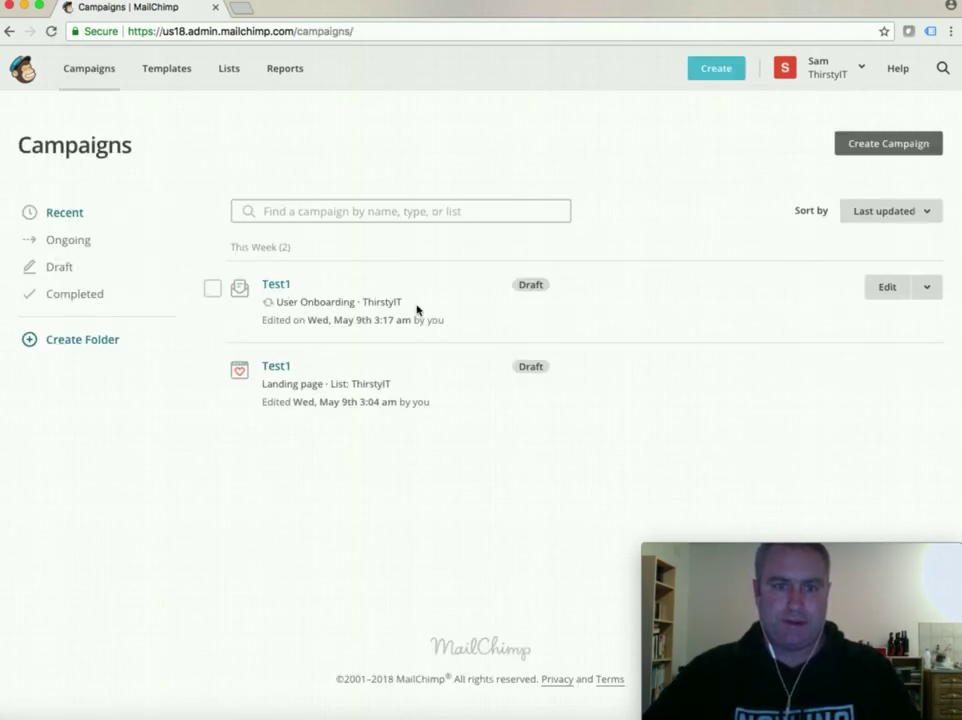
{"action": "left_click_drag", "start_coordinate": [417, 309], "coordinate": [274, 306]}
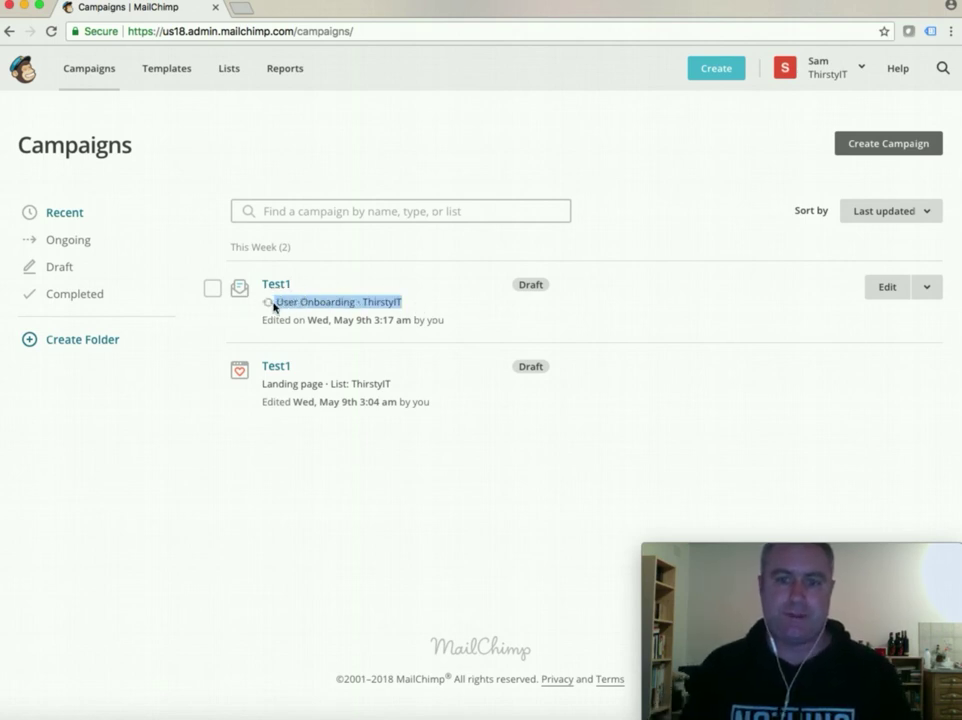
{"action": "left_click", "coordinate": [336, 450]}
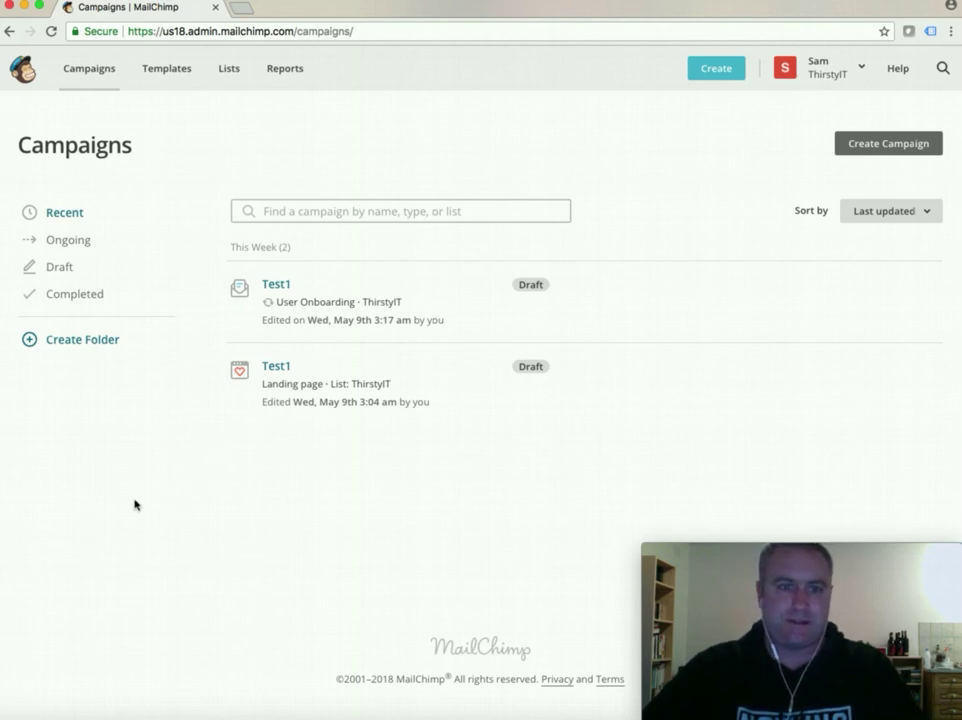
View the Test1 landing page in its editor, return to the campaign list and compare the two Test1 entries.
{"action": "left_click_drag", "start_coordinate": [152, 485], "coordinate": [258, 376]}
{"action": "left_click", "coordinate": [268, 362]}
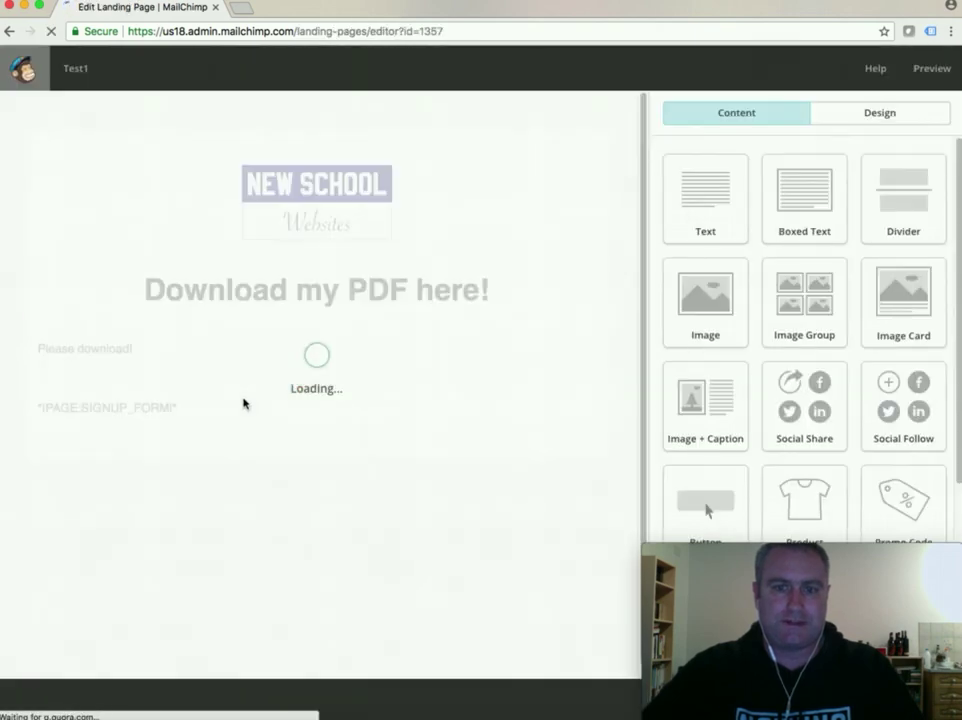
{"action": "left_click", "coordinate": [10, 35]}
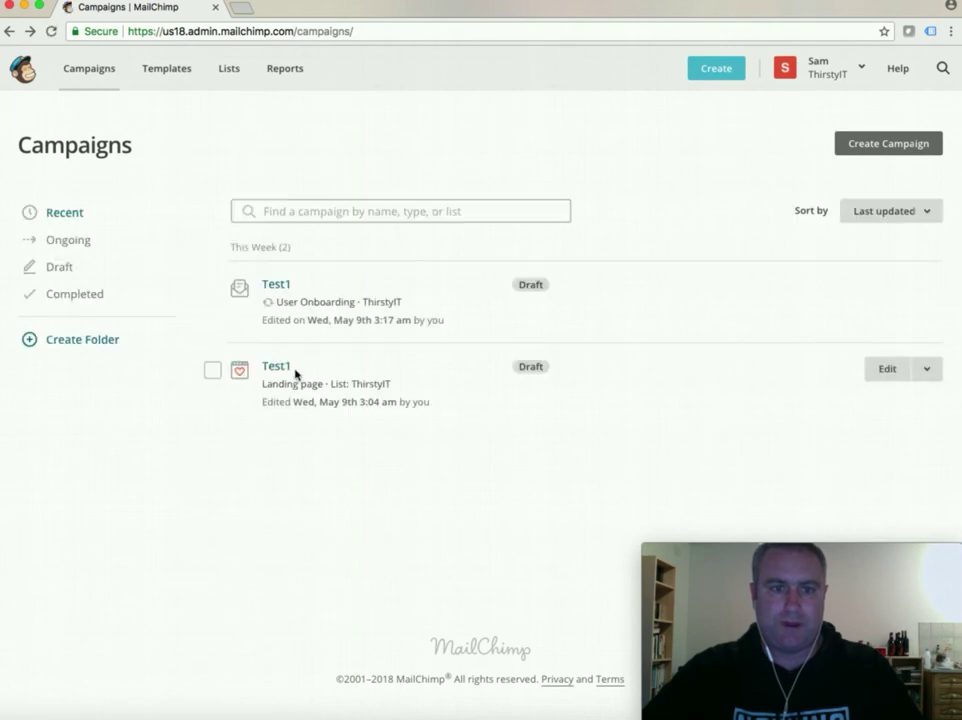
{"action": "left_click_drag", "start_coordinate": [292, 365], "coordinate": [257, 366]}
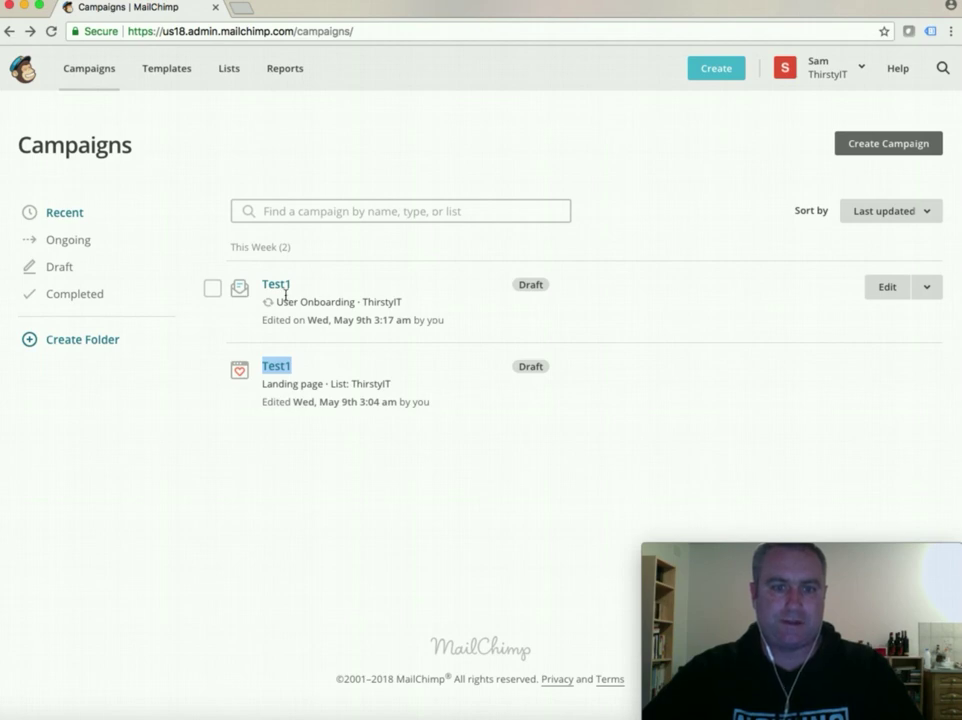
{"action": "left_click_drag", "start_coordinate": [293, 285], "coordinate": [262, 289]}
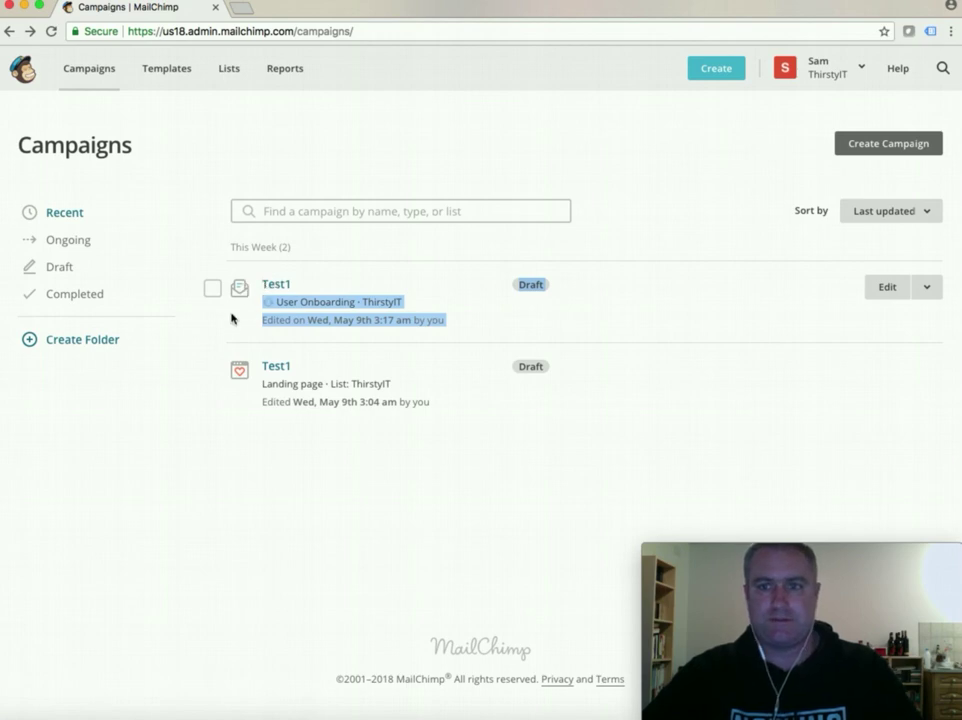